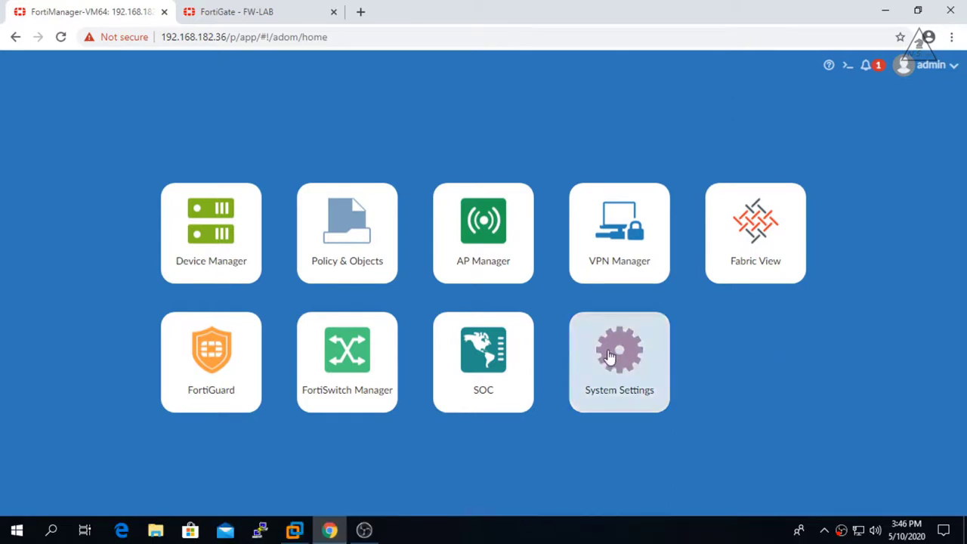
Open the Policy & Objects module from the FortiManager home screen.
left_click(353, 228)
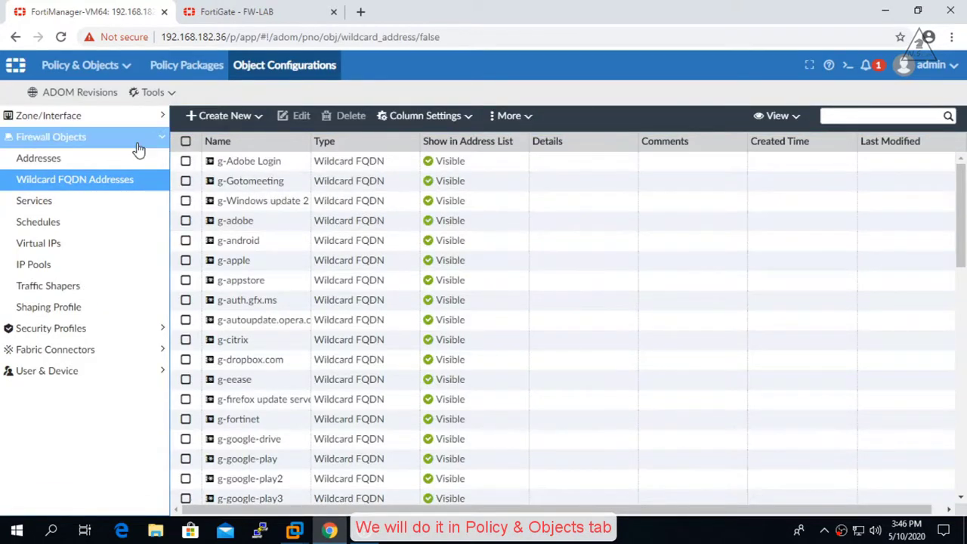
Browse the Zone/Interface and Firewall Objects categories, then switch to Policy Packages for FW-LAB IPv4 Policy.
left_click(86, 67)
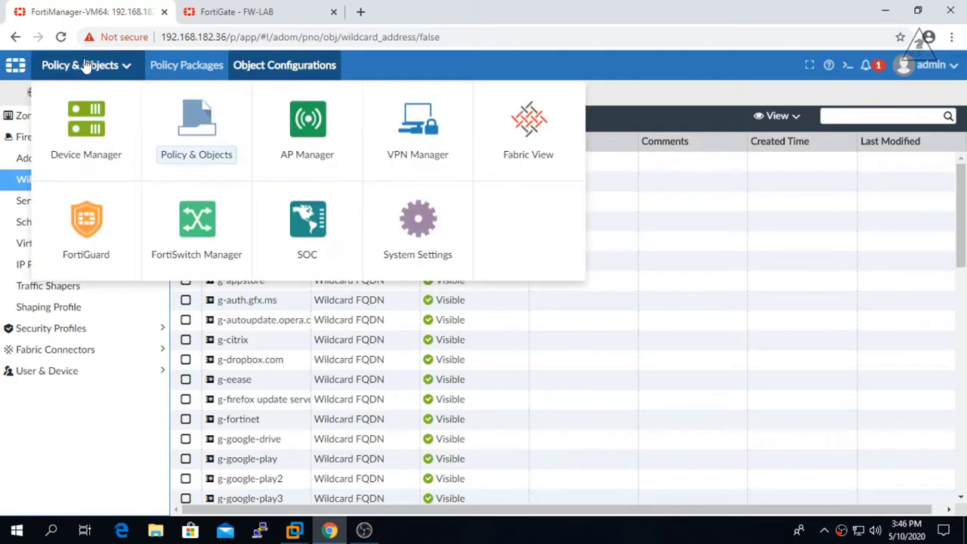
left_click(106, 67)
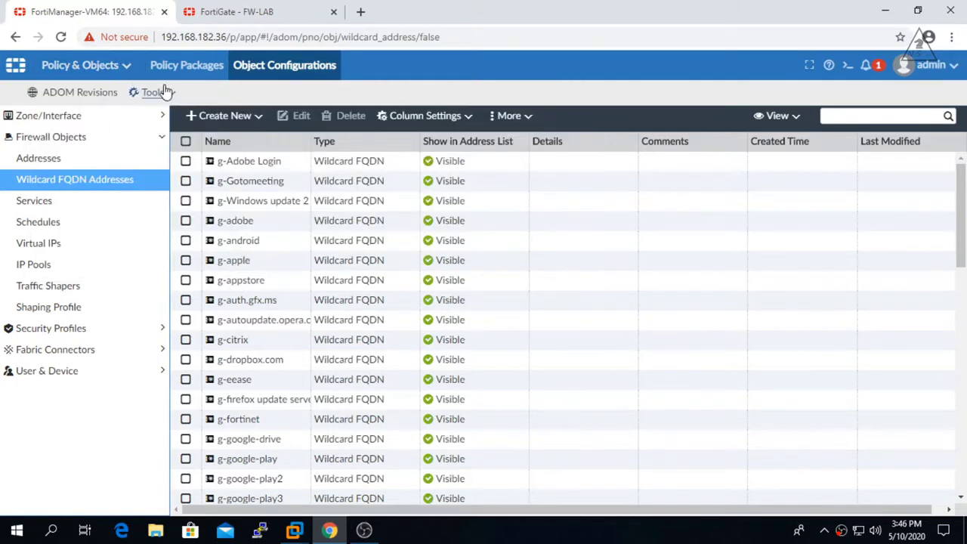
left_click(151, 120)
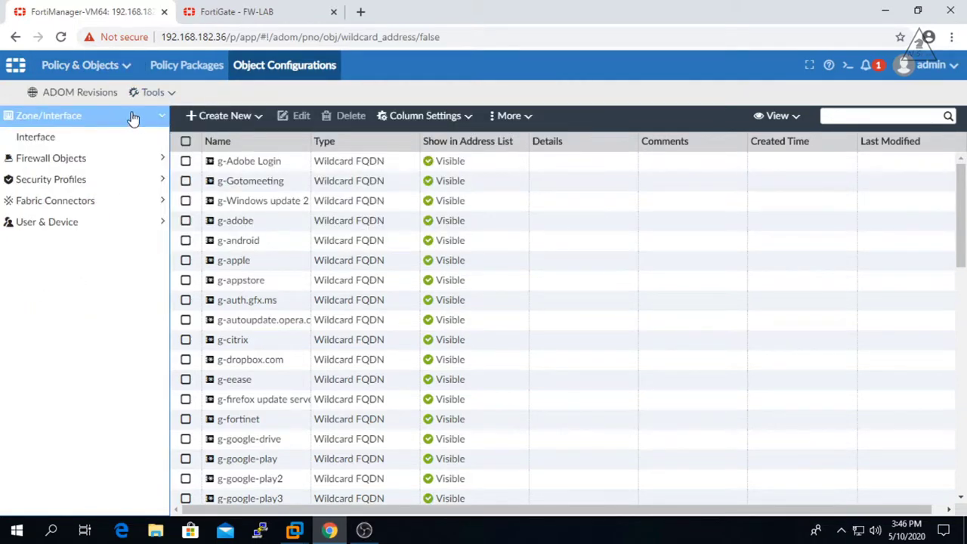
left_click(64, 160)
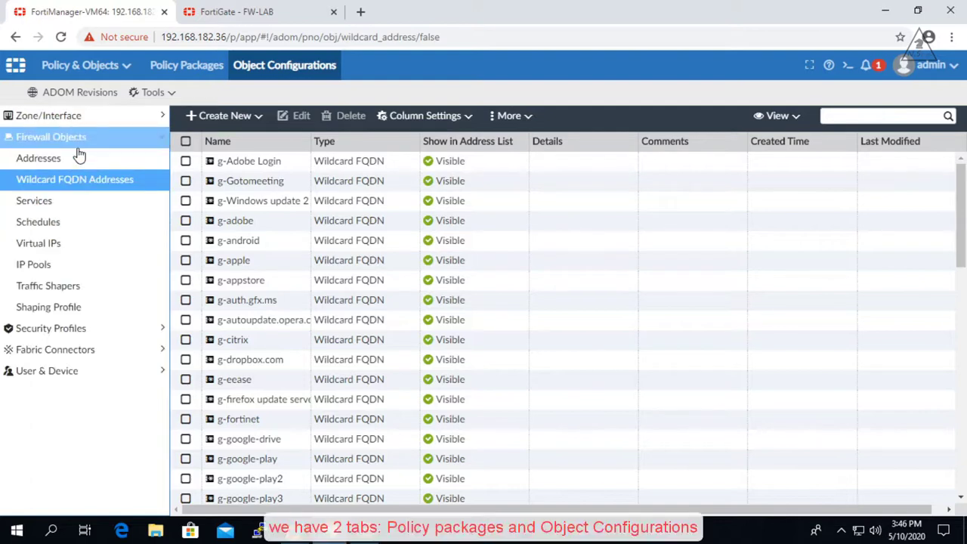
left_click(161, 137)
left_click(186, 66)
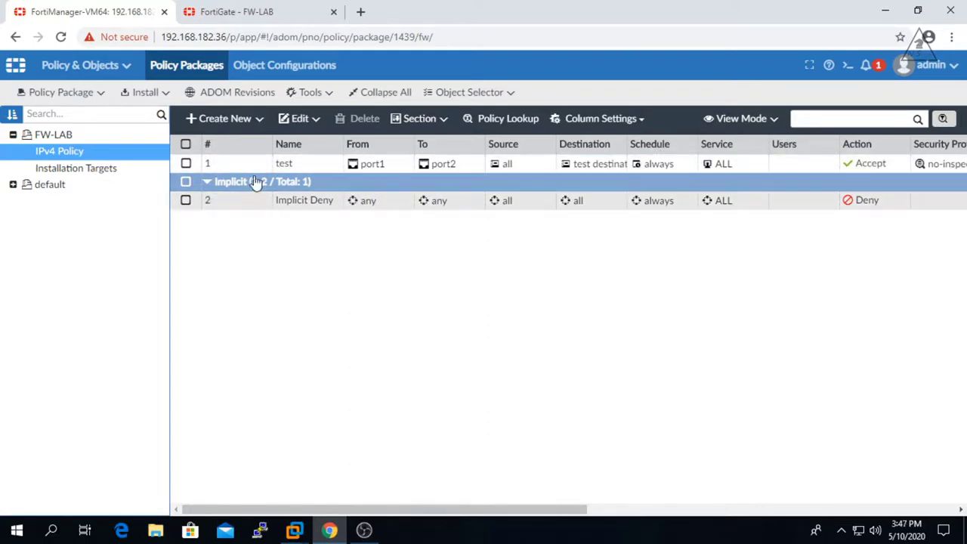
key("ctrl+Tab")
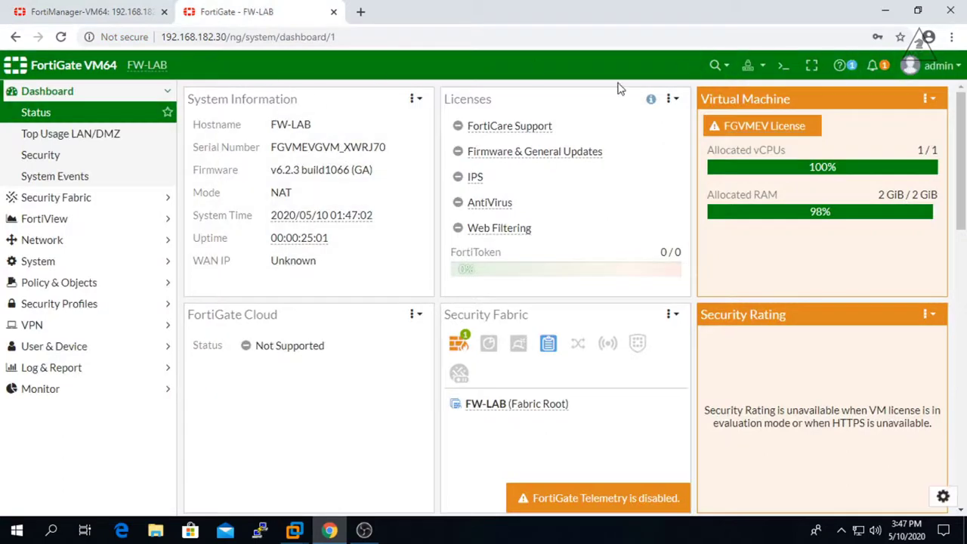
left_click(76, 284)
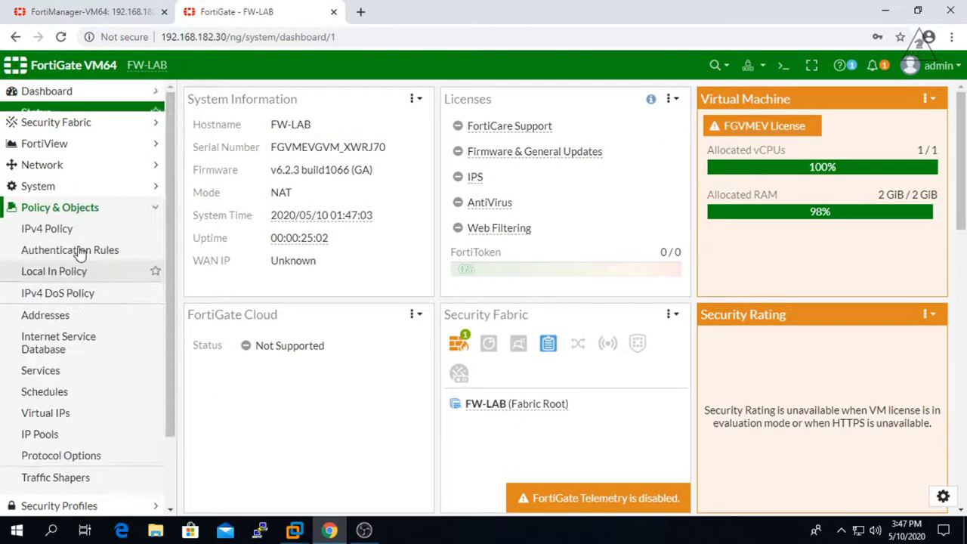
left_click(50, 218)
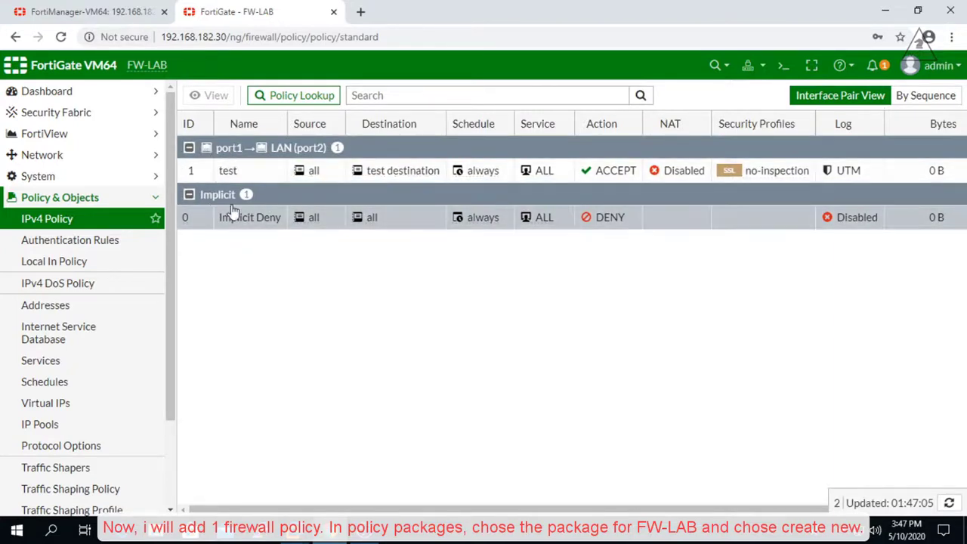
left_click(102, 9)
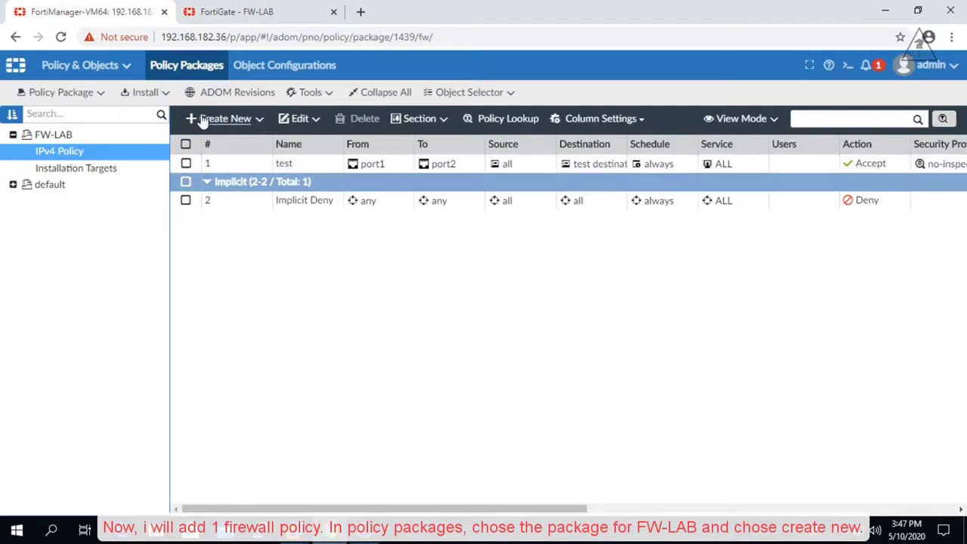
Start a new IPv4 policy named 'test 2' with incoming port1 and outgoing port2.
left_click(251, 121)
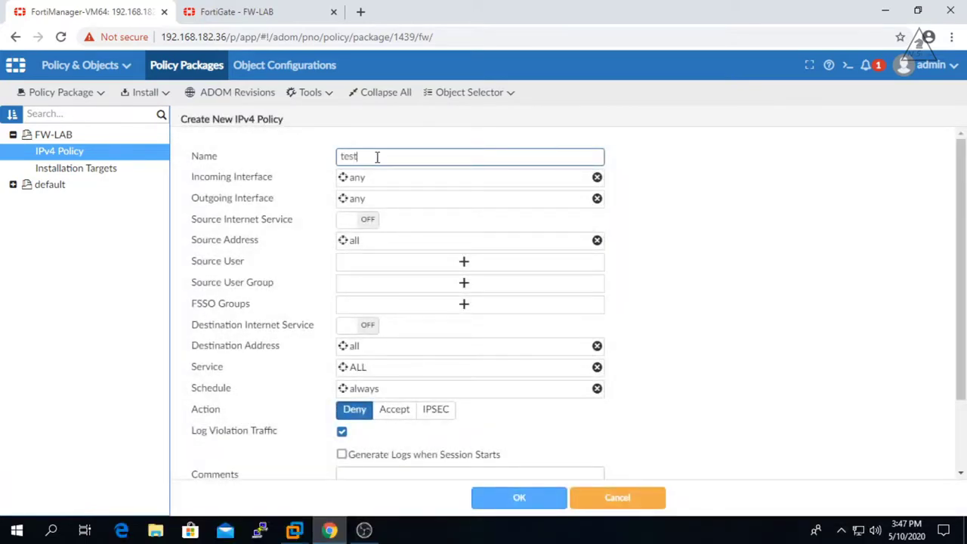
type("test 2")
left_click(431, 180)
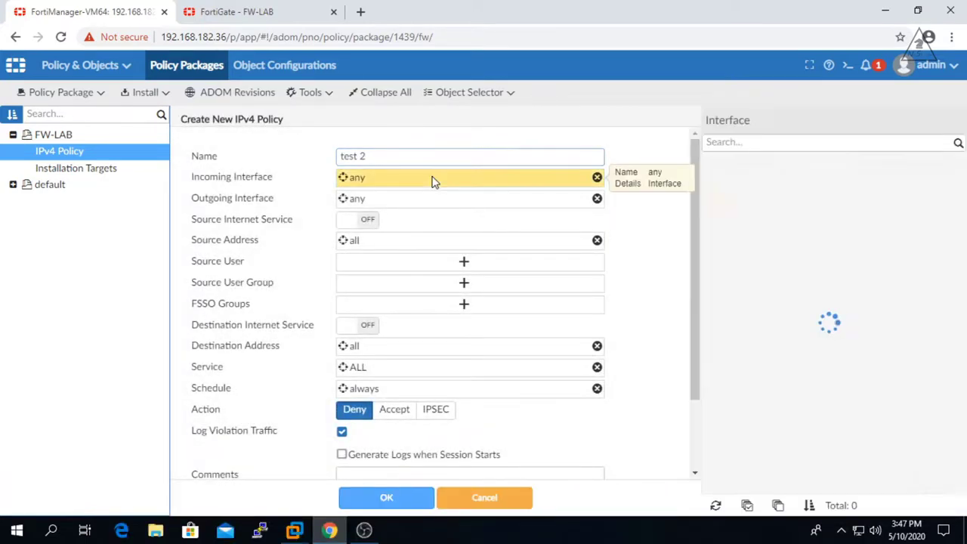
left_click(733, 224)
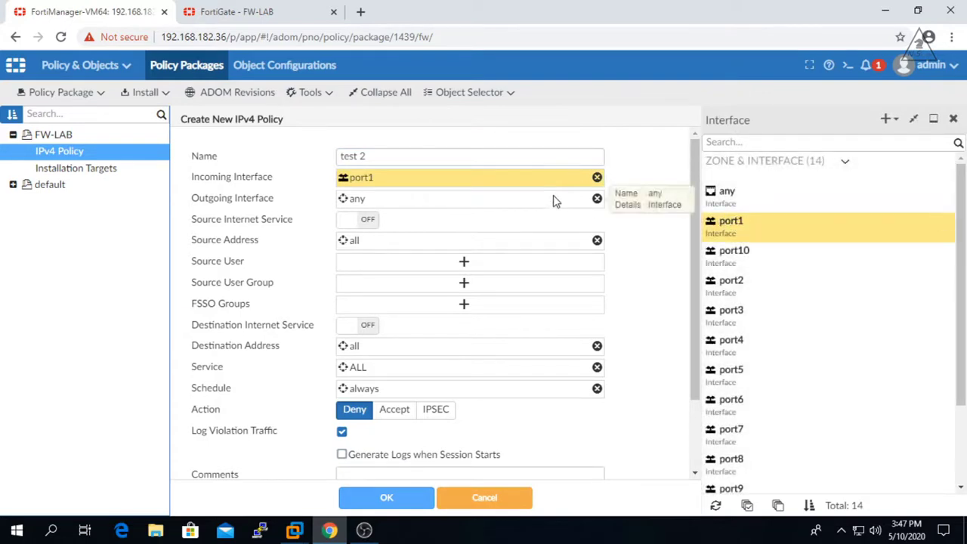
left_click(477, 199)
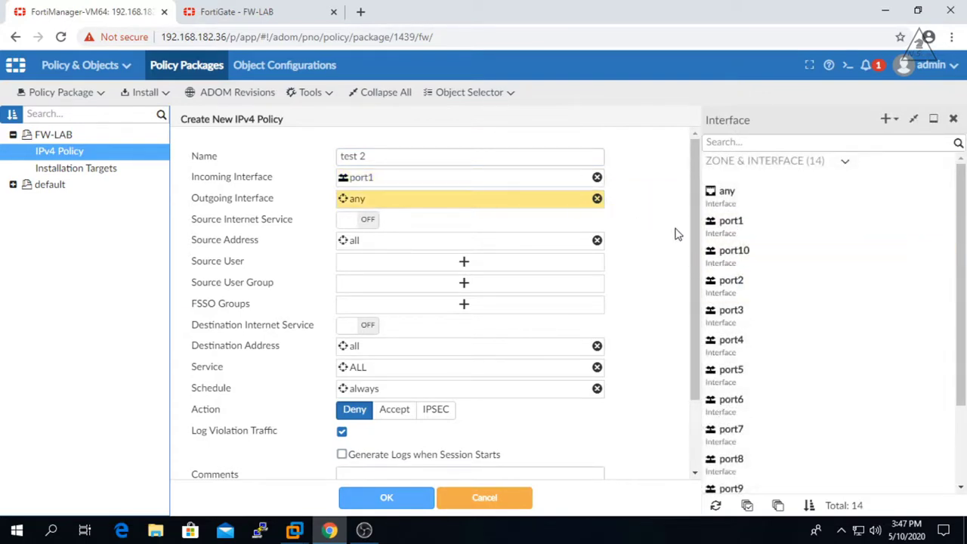
left_click(731, 286)
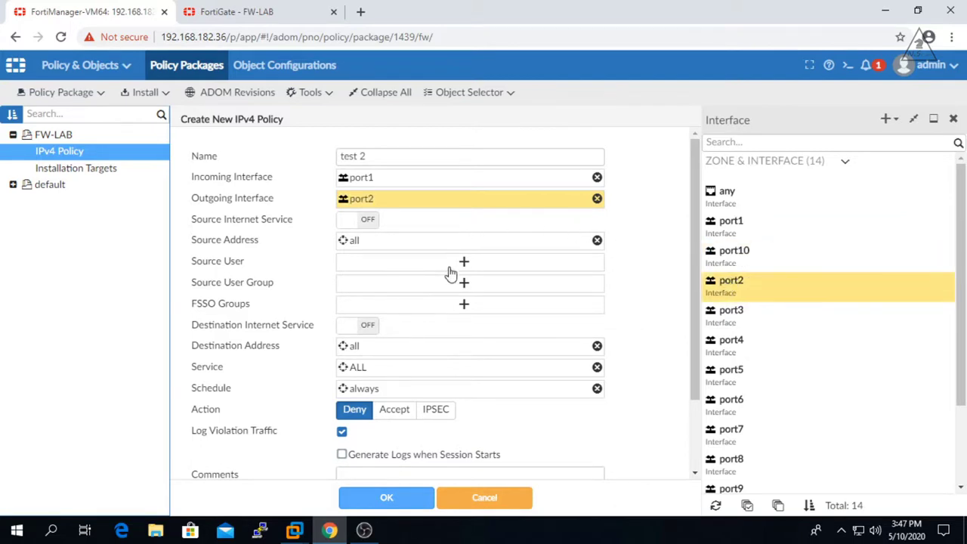
left_click(954, 120)
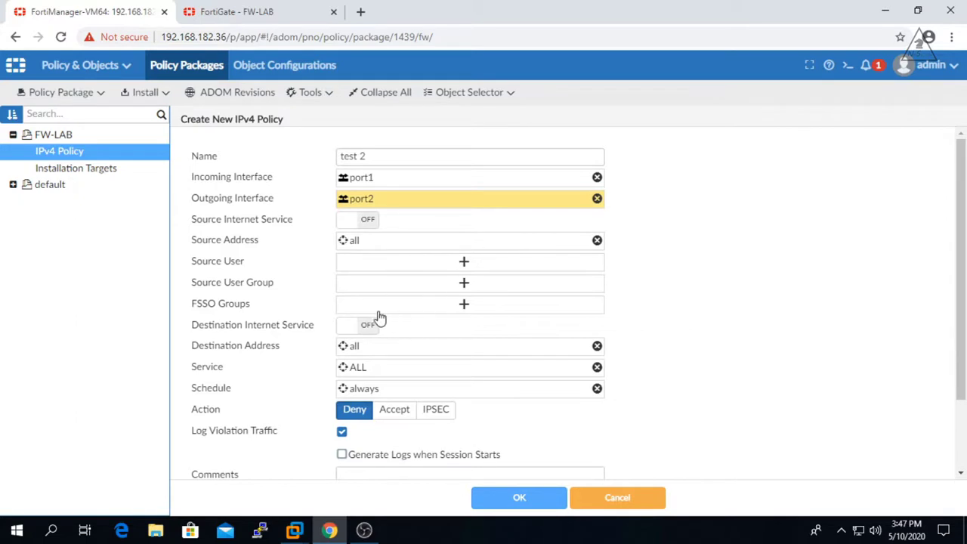
Pick the destination address field and bring up the new address object options.
scroll(408, 322, "down", 2)
left_click(439, 274)
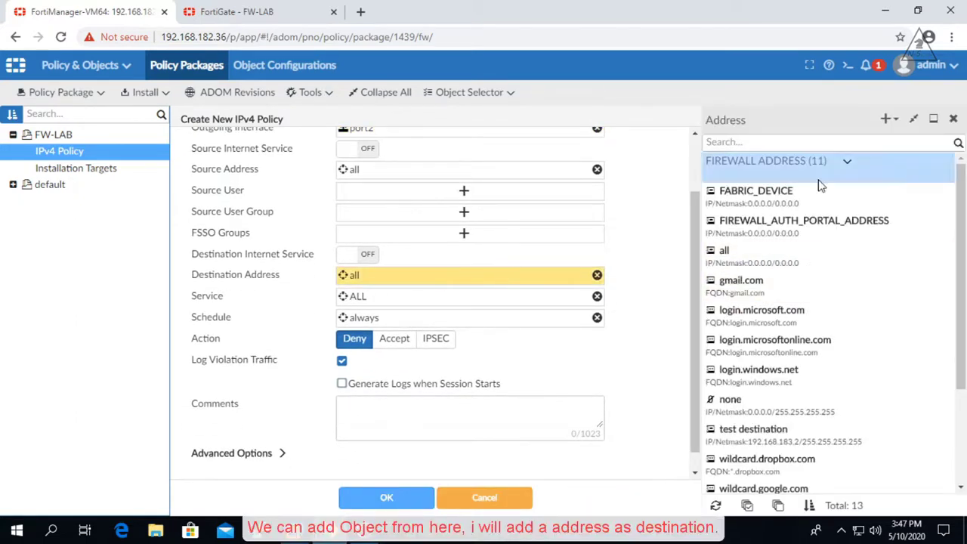
left_click(886, 121)
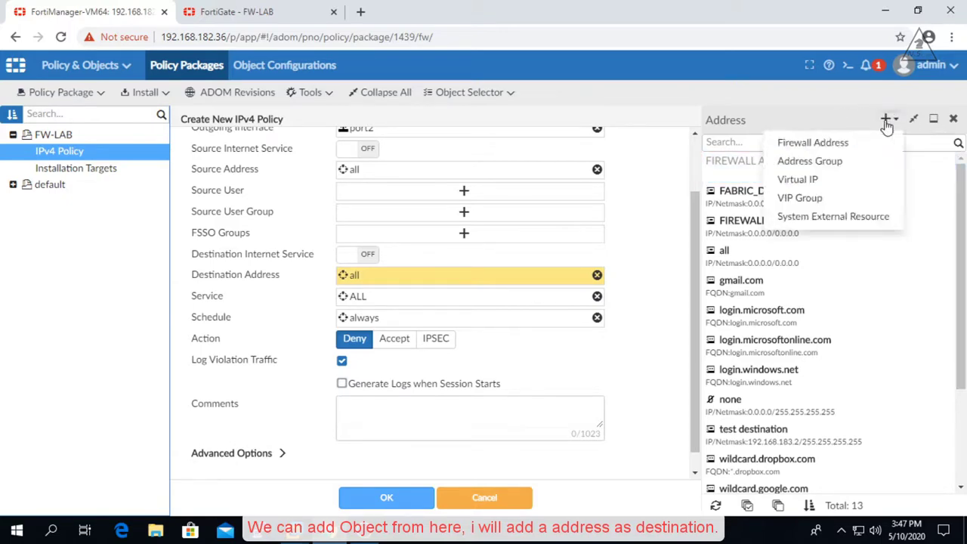
Create address 'test destination 2' for host 192.168.183.31/32 with comment 'test'.
left_click(813, 144)
type("test destination 2")
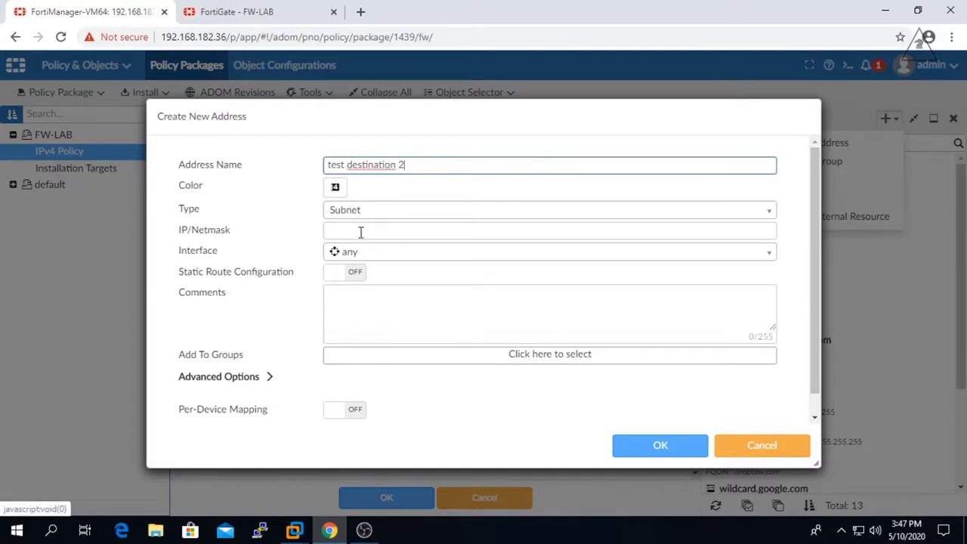
left_click(361, 231)
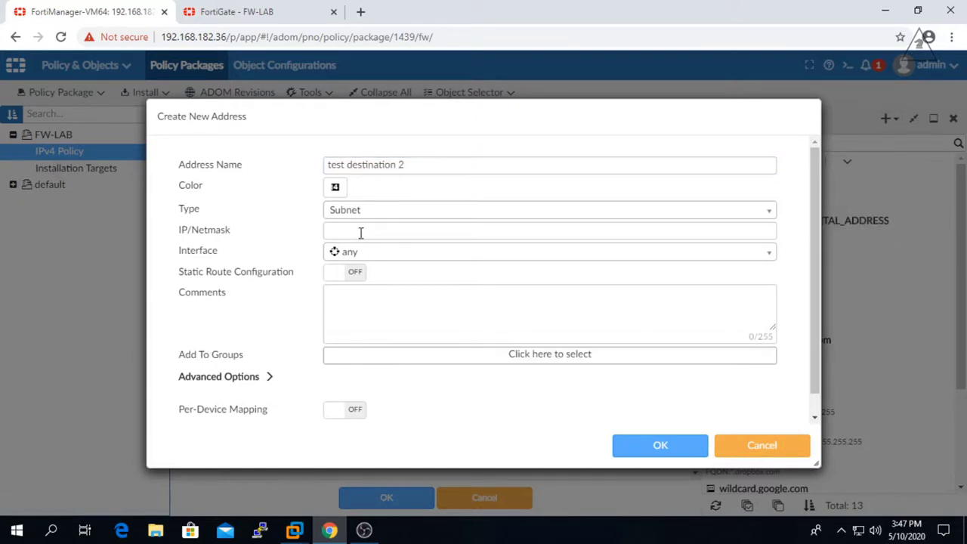
type("192.1")
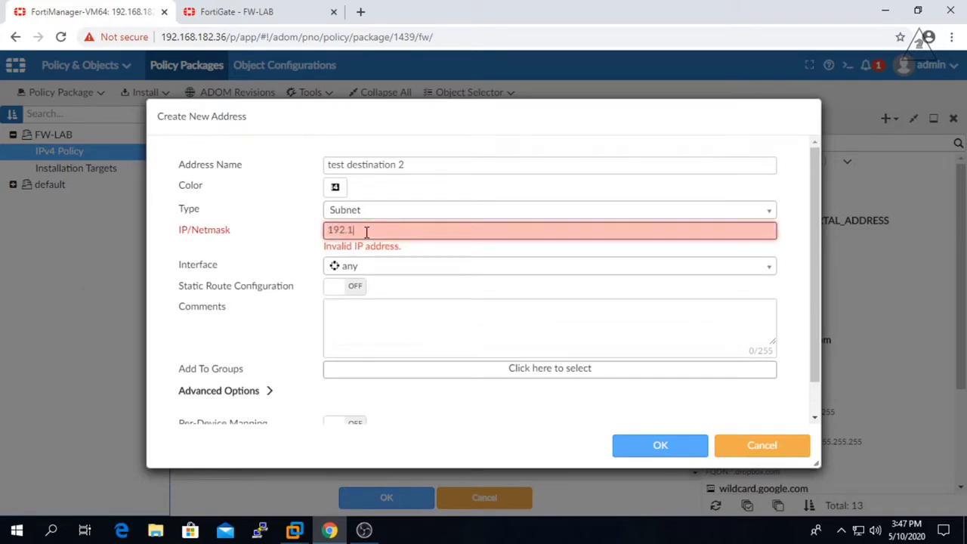
type("68.183.31/32")
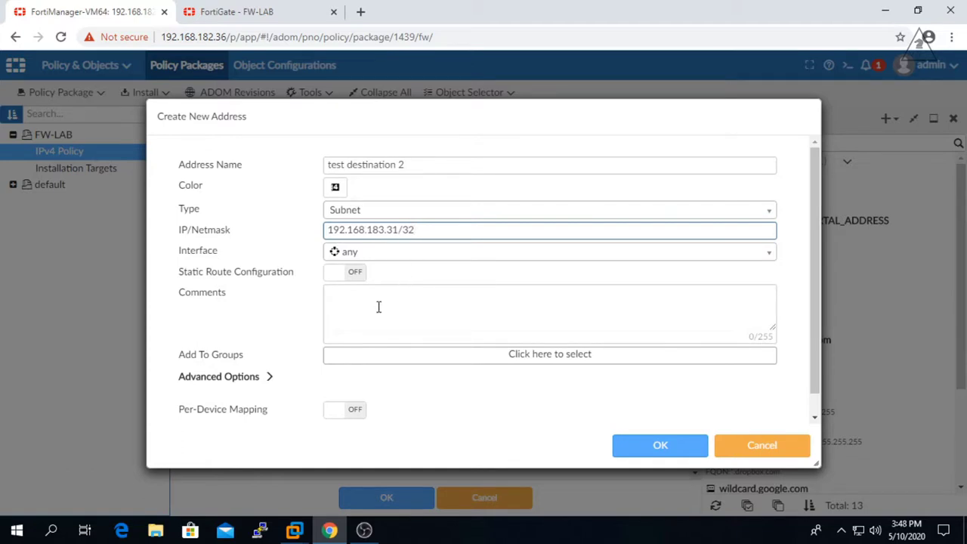
scroll(401, 349, "down", 1)
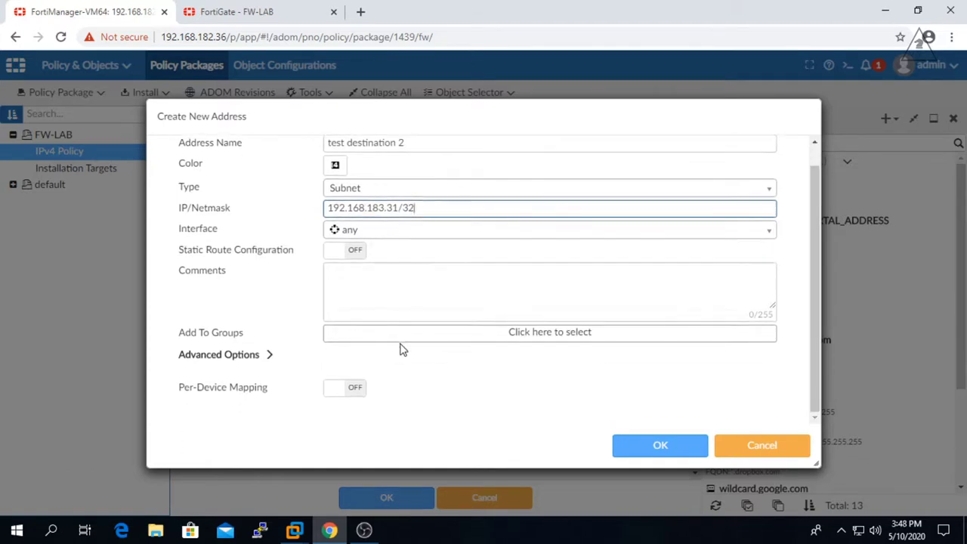
type("/32")
left_click(384, 284)
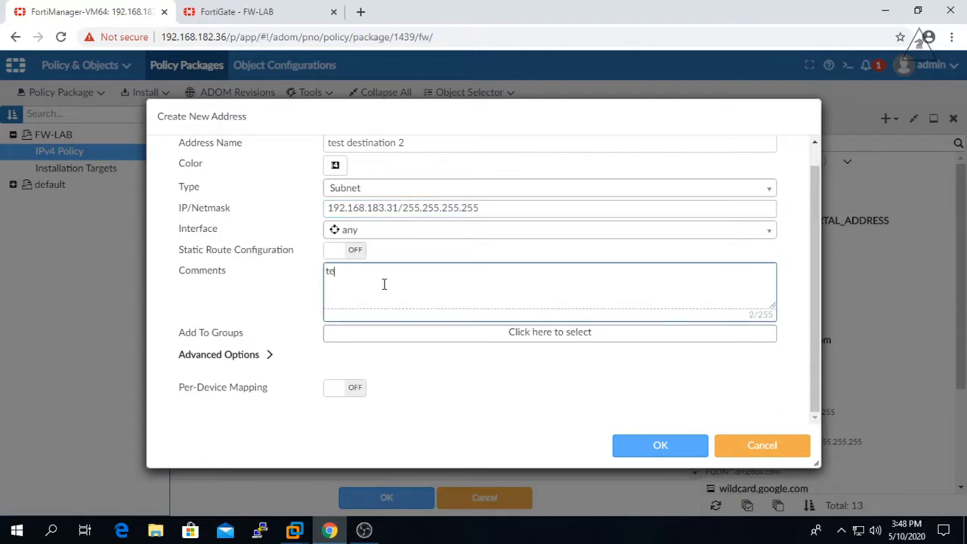
left_click(661, 446)
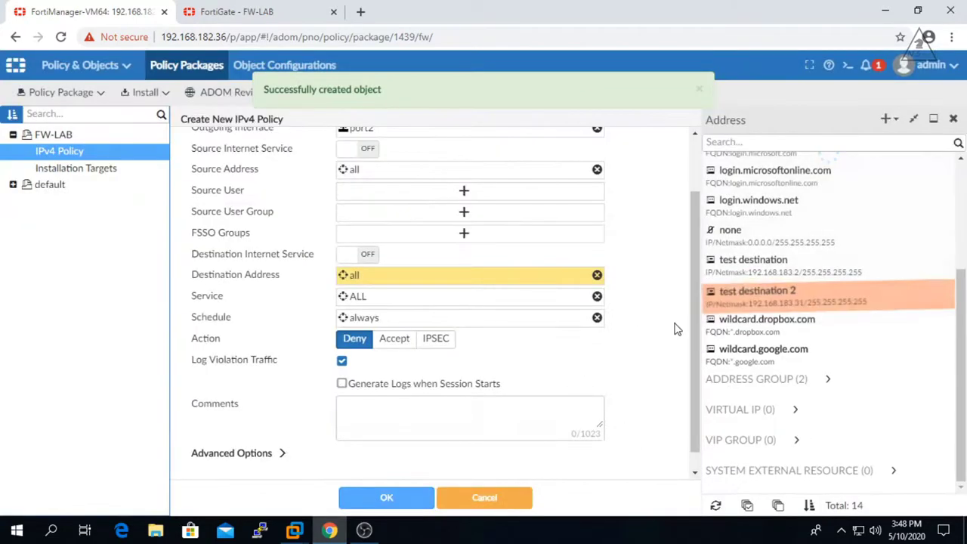
Set 'test destination 2' as destination, keep action Deny, and save the 'test 2' policy.
left_click(762, 294)
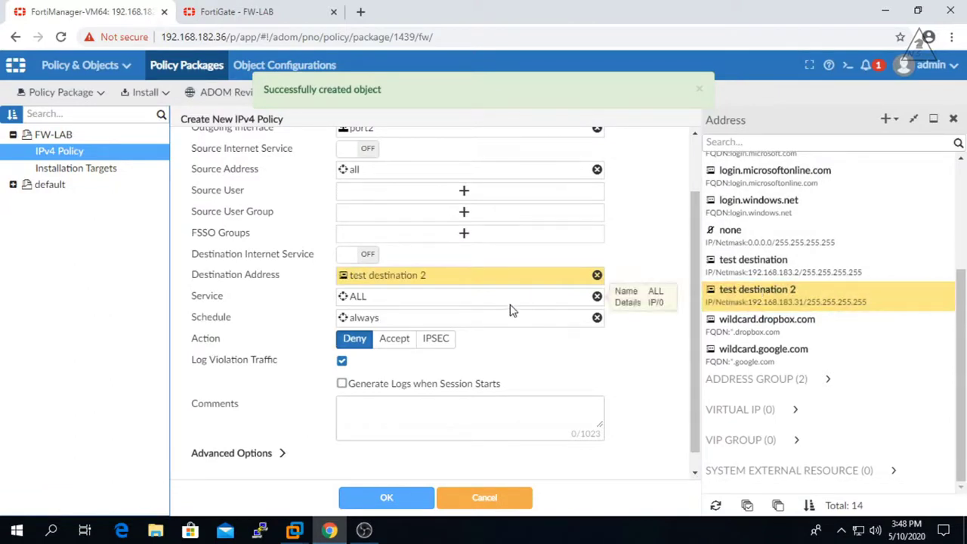
scroll(508, 318, "down", 1)
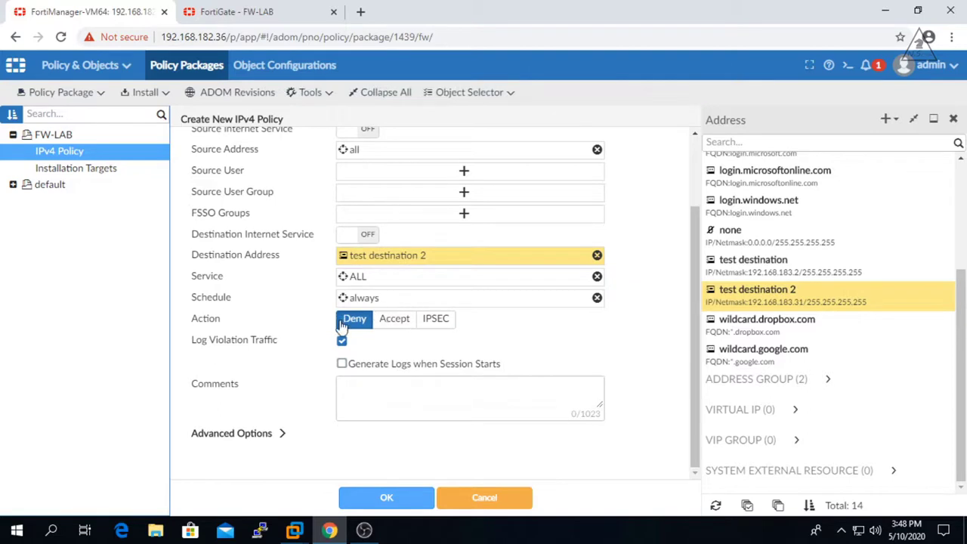
left_click(396, 323)
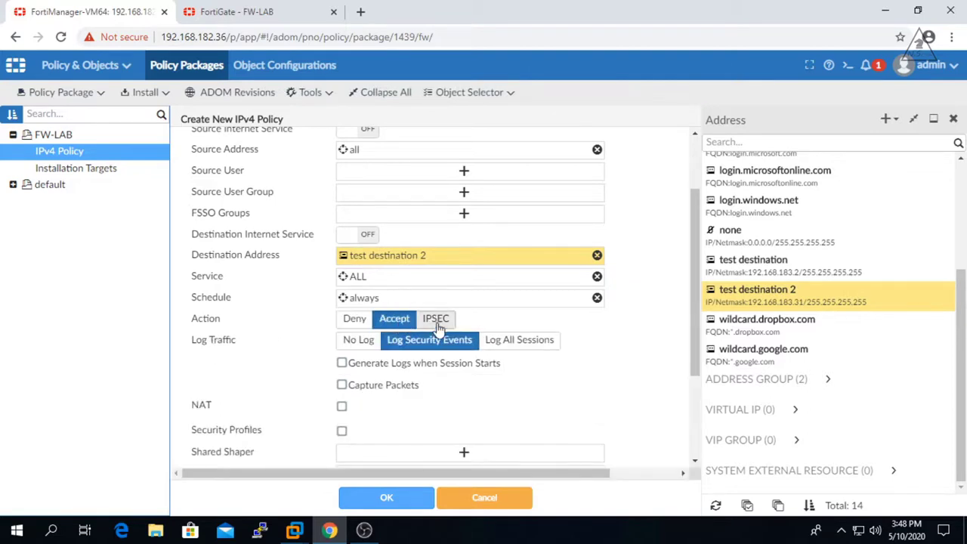
scroll(393, 310, "down", 3)
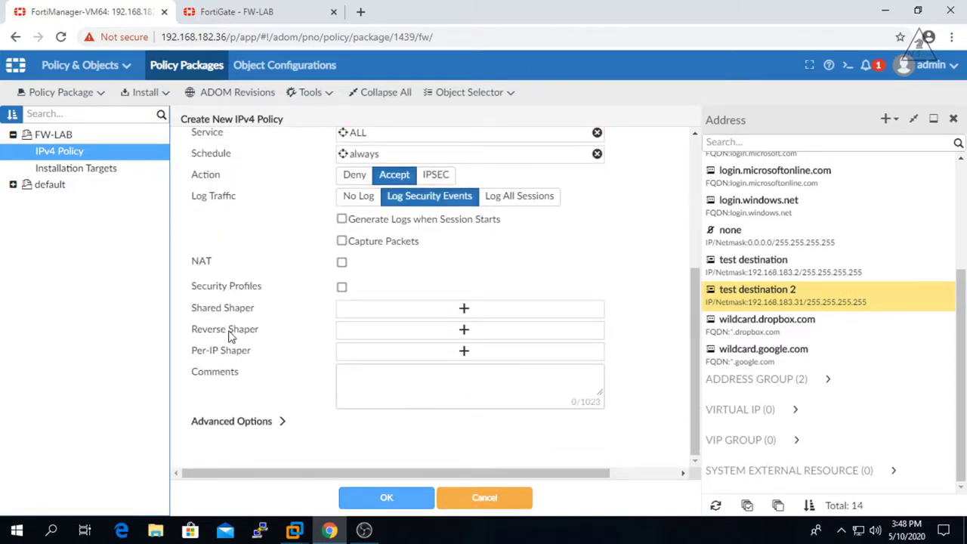
scroll(378, 378, "up", 3)
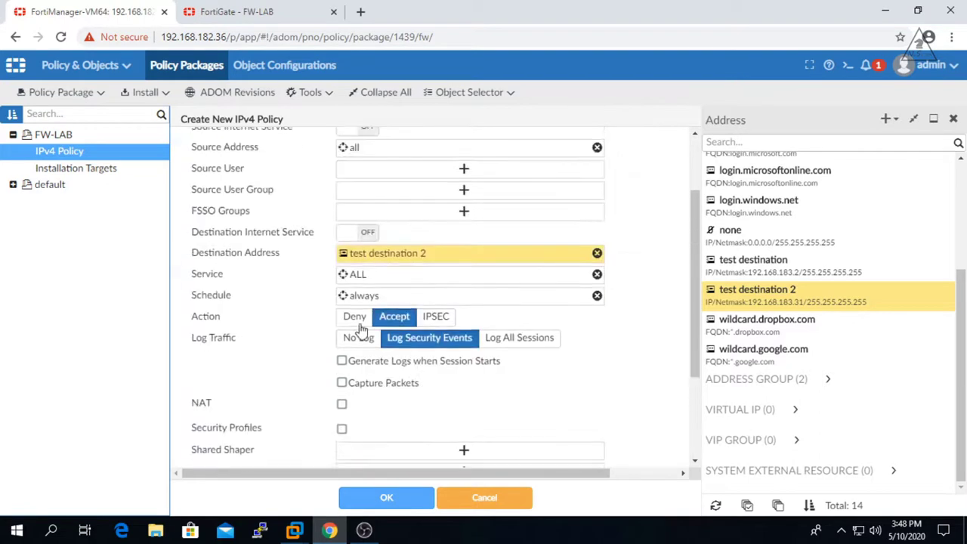
left_click(355, 319)
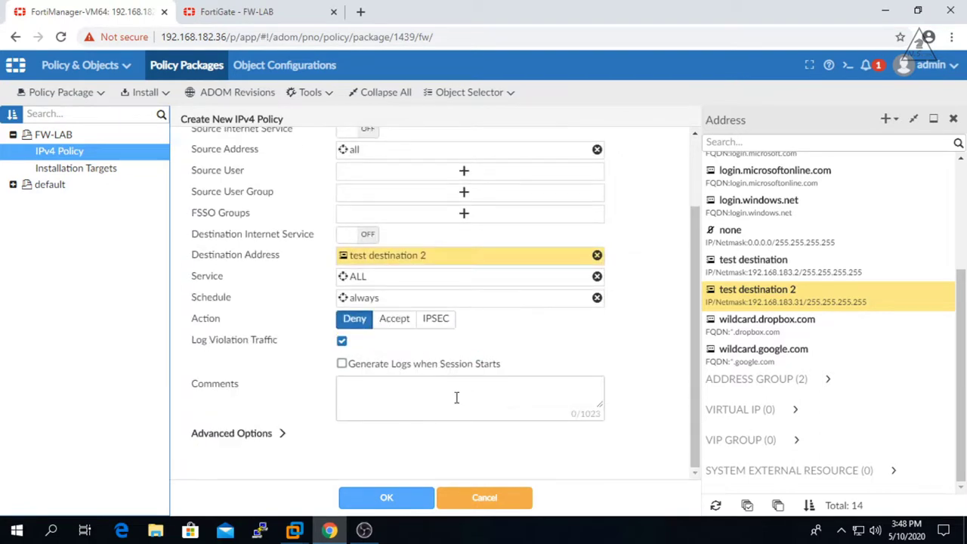
left_click(276, 436)
scroll(378, 386, "down", 5)
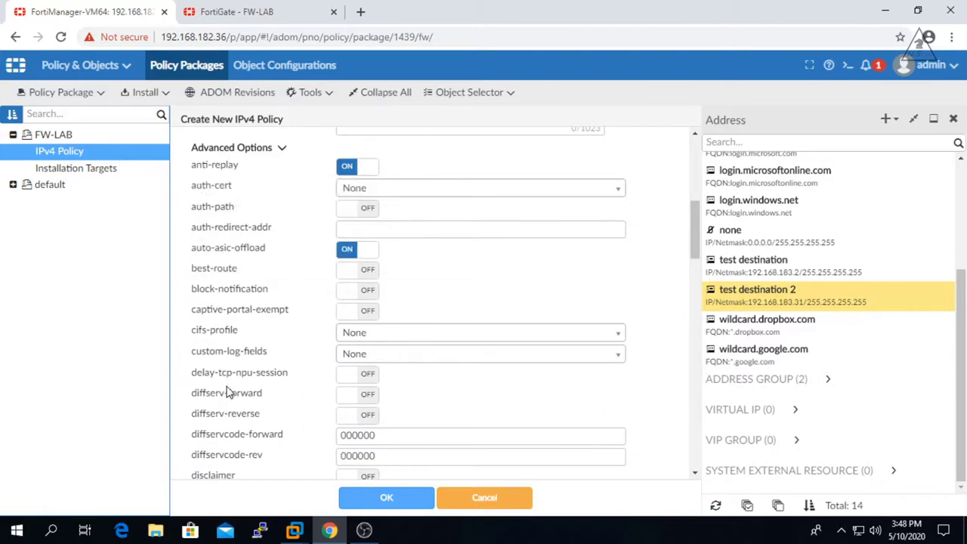
scroll(231, 393, "up", 3)
left_click(384, 496)
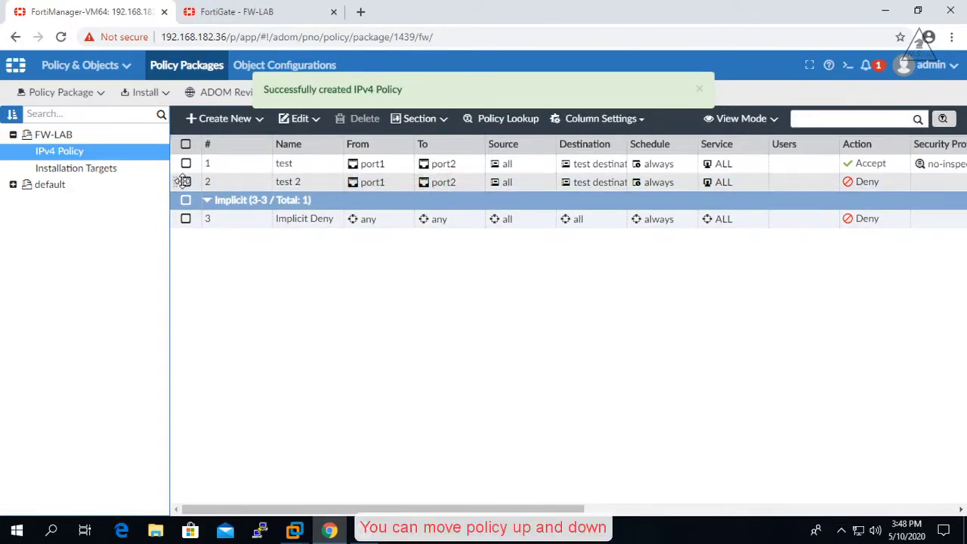
Drag policy 'test 2' above 'test' so it becomes the first rule.
left_click_drag(186, 183, 186, 151)
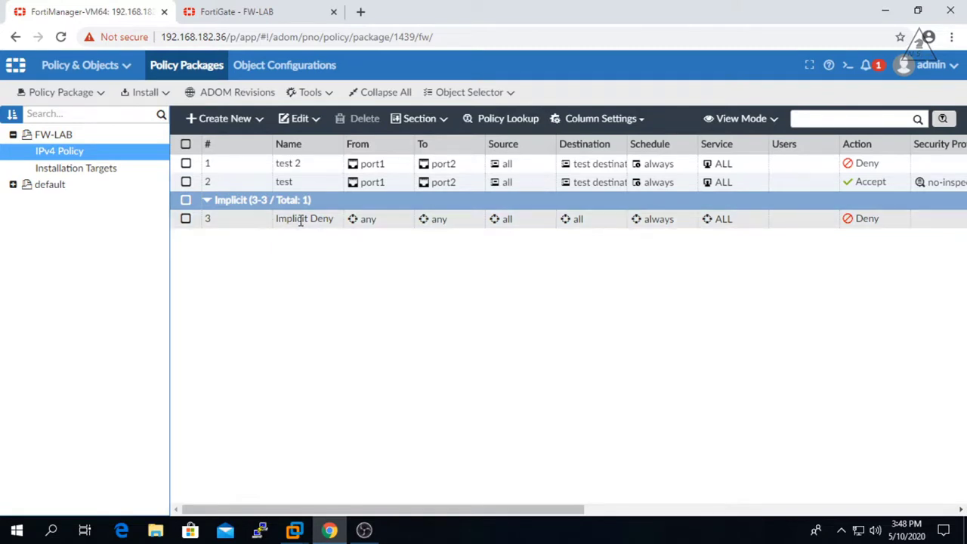
left_click(162, 93)
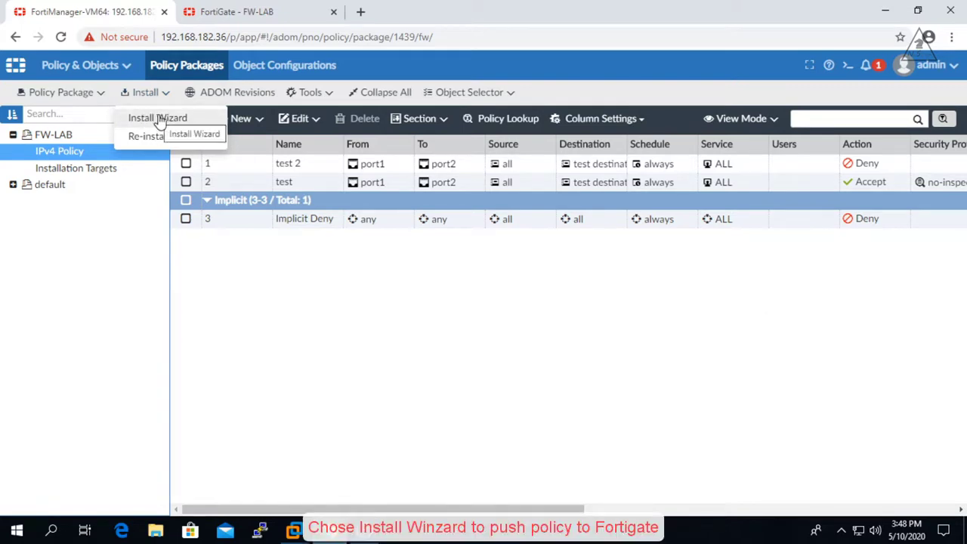
Run the Install Wizard with comment 'create test rule', keep FW-LAB selected, and validate.
left_click(159, 119)
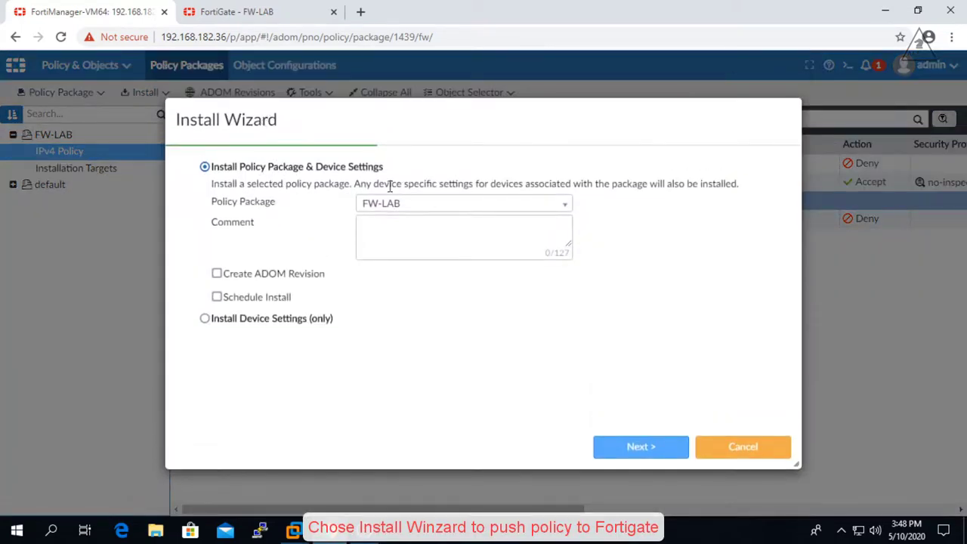
left_click(396, 229)
type("create test rule")
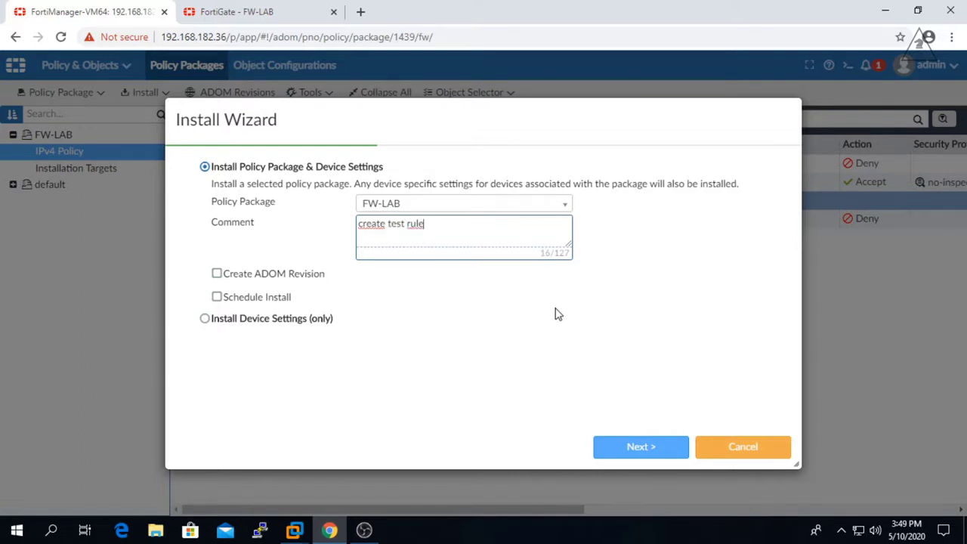
left_click(655, 451)
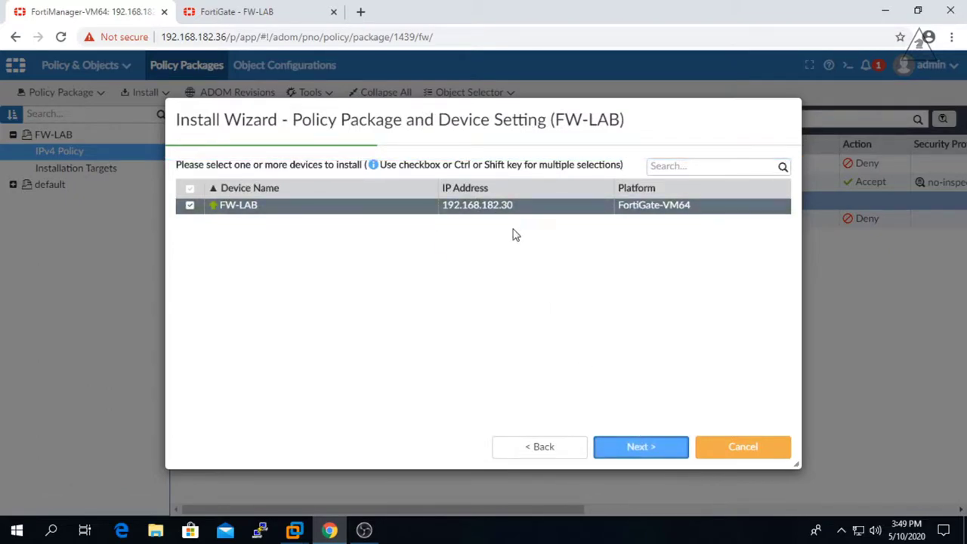
left_click(646, 451)
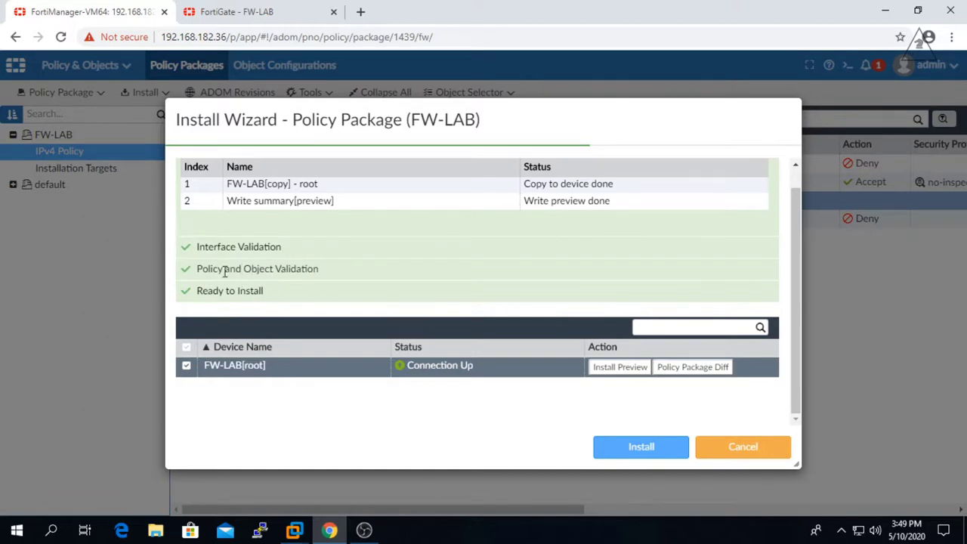
left_click(620, 367)
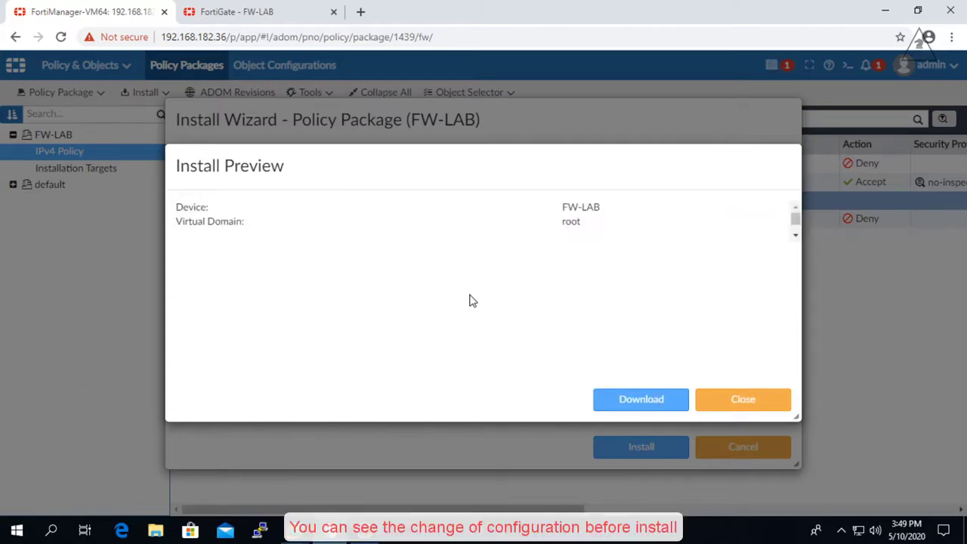
scroll(447, 306, "down", 2)
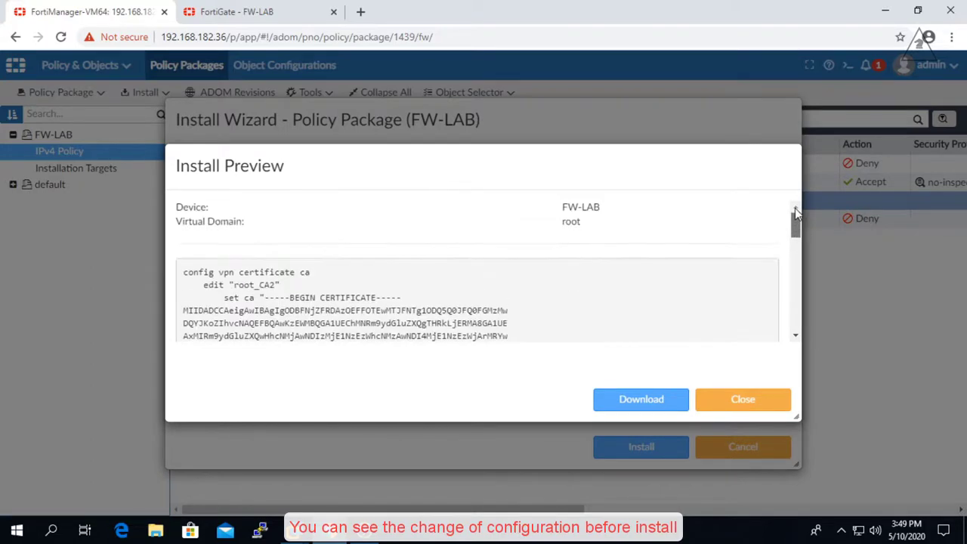
mouse_move(795, 207)
left_mouse_down()
mouse_move(809, 349)
mouse_move(811, 215)
left_mouse_up()
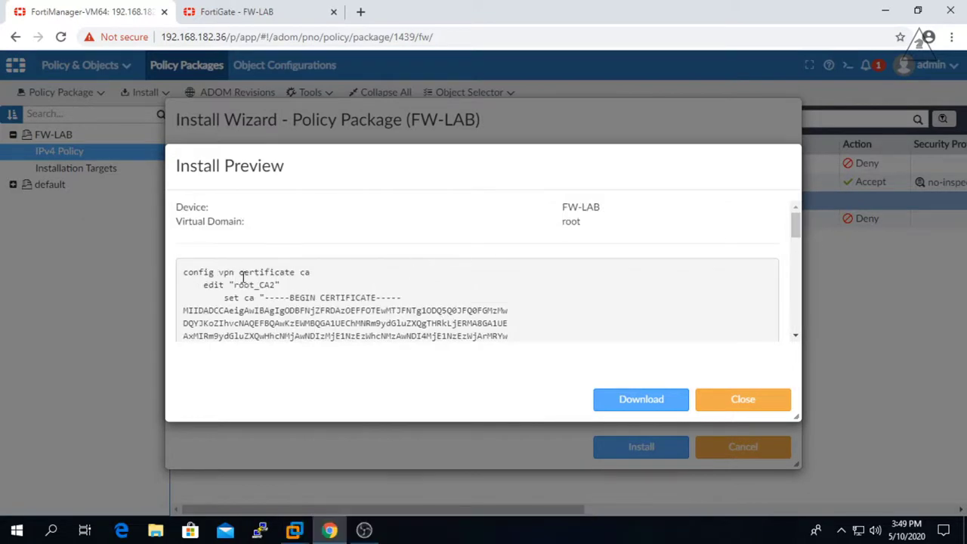
scroll(498, 297, "down", 15)
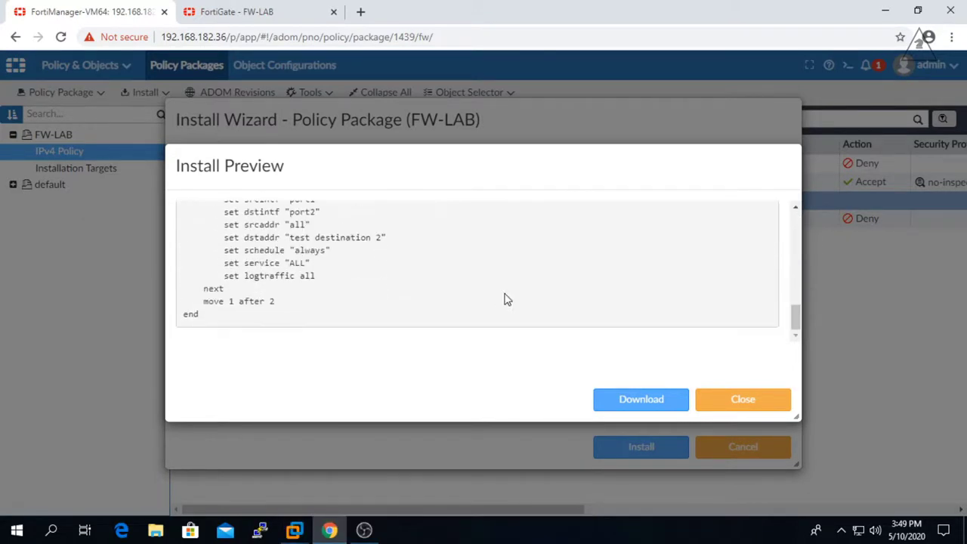
scroll(495, 298, "up", 2)
scroll(494, 298, "down", 2)
left_click(714, 401)
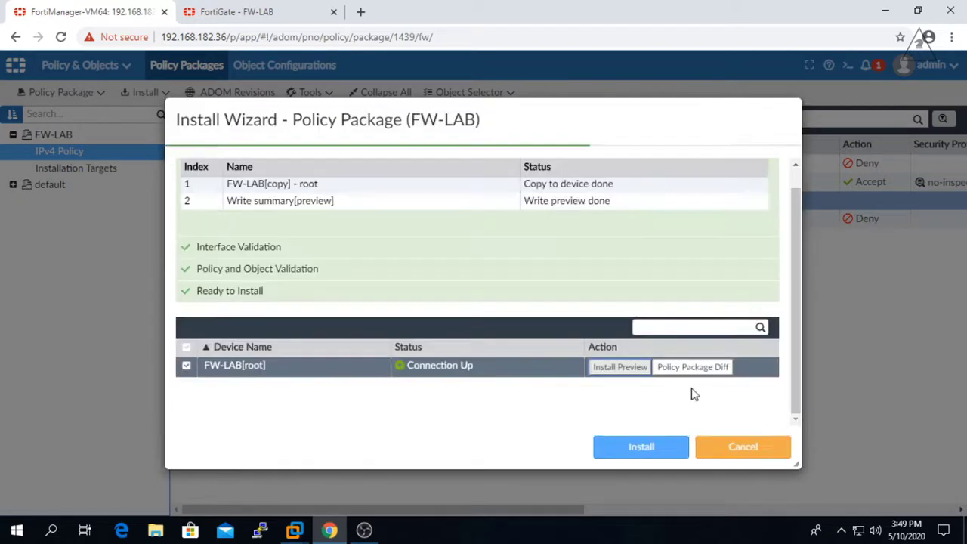
Install the FW-LAB package to the device and close the wizard when finished.
left_click(641, 453)
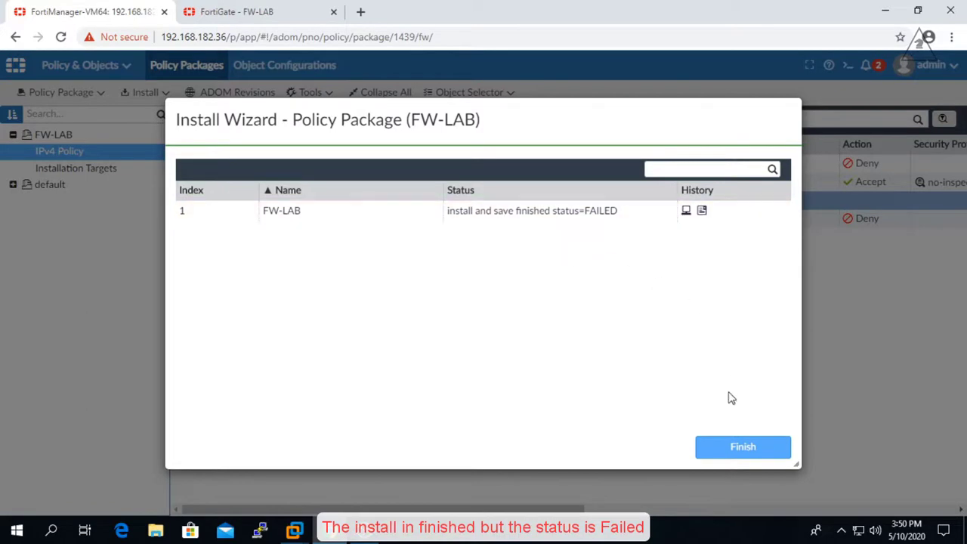
left_click(750, 449)
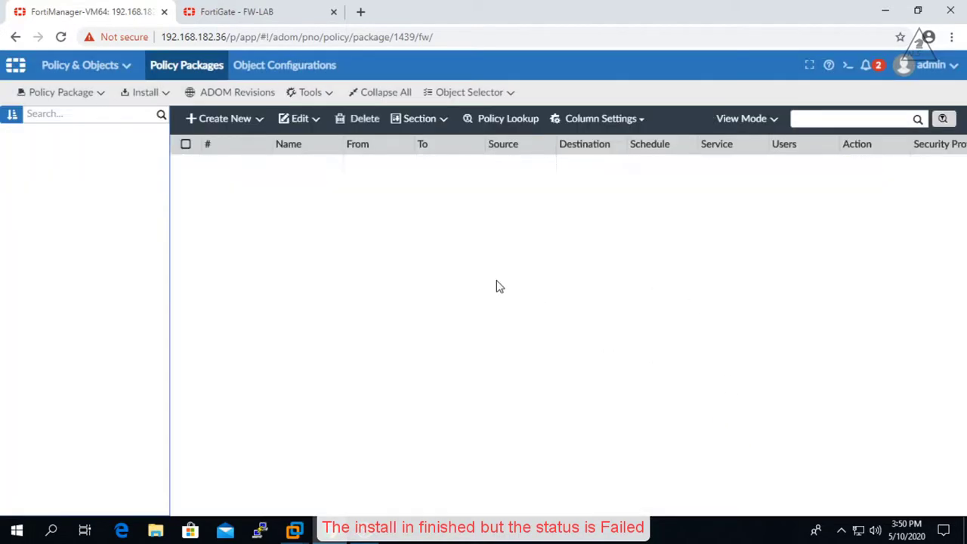
left_click(293, 13)
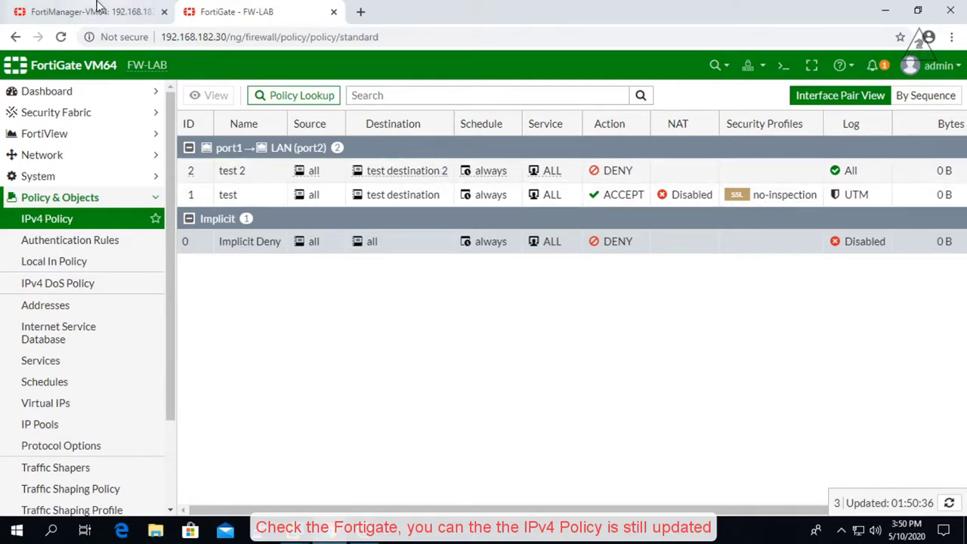
left_click(124, 12)
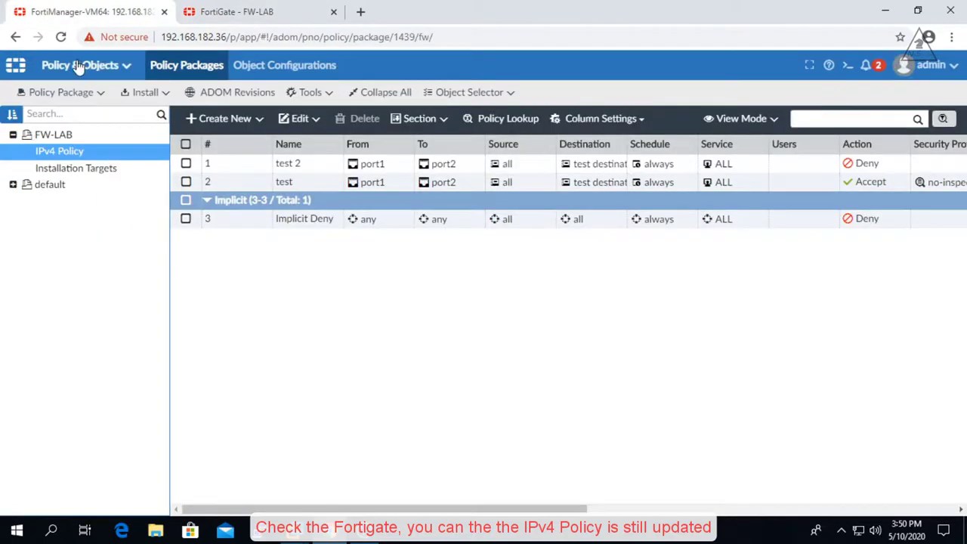
Go to Device Manager and open the FW-LAB device's configuration.
left_click(24, 65)
left_click(214, 227)
double_click(279, 206)
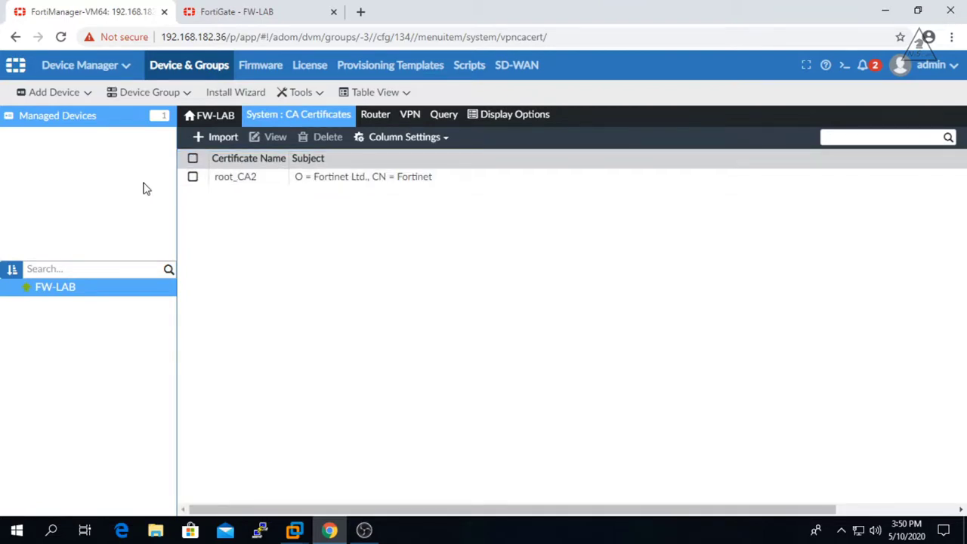
left_click(62, 121)
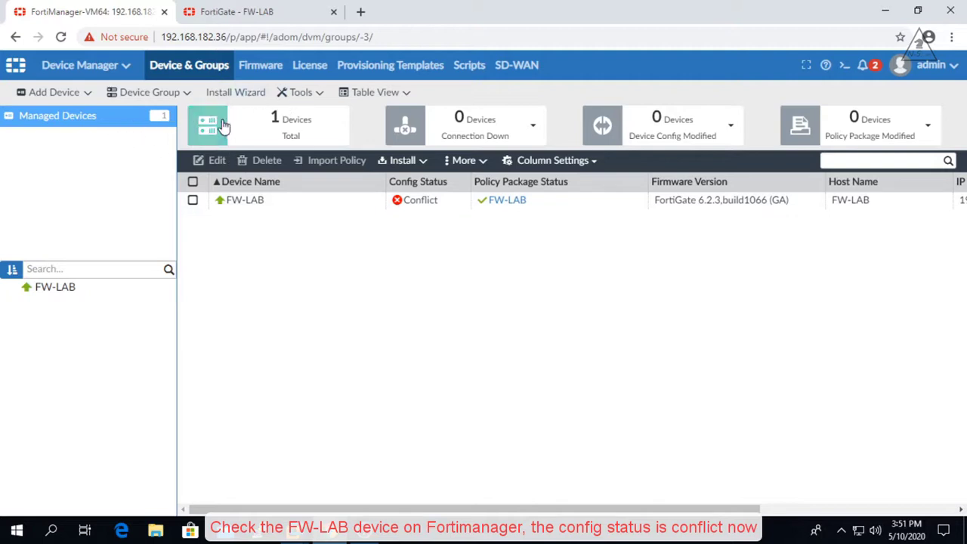
left_click(236, 199)
double_click(283, 206)
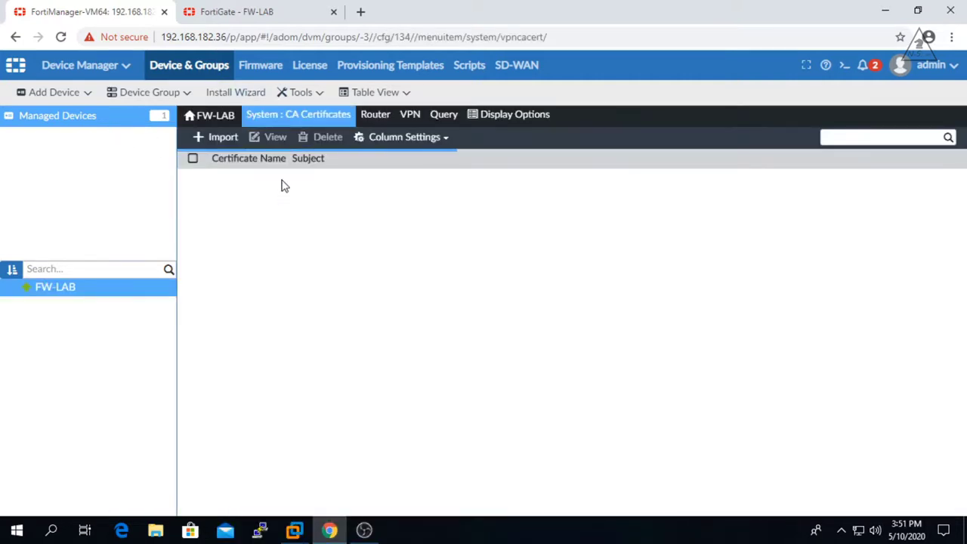
Delete root_CA2 from FW-LAB's CA Certificates and return to Managed Devices.
mouse_move(303, 119)
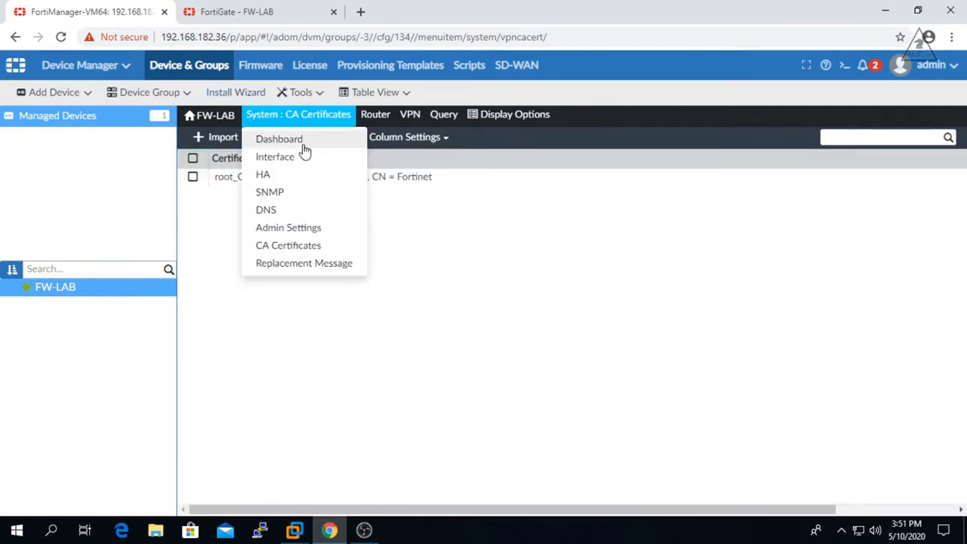
left_click(279, 247)
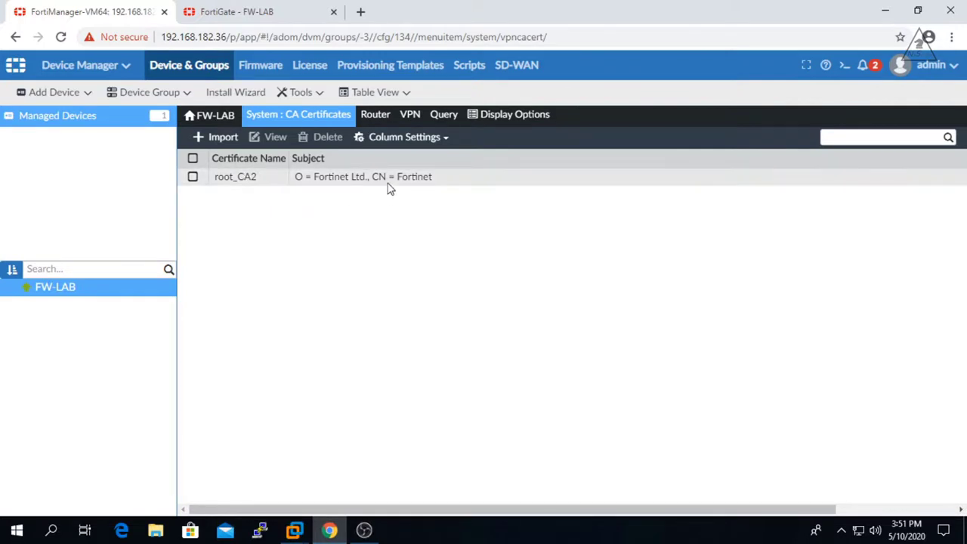
left_click(193, 180)
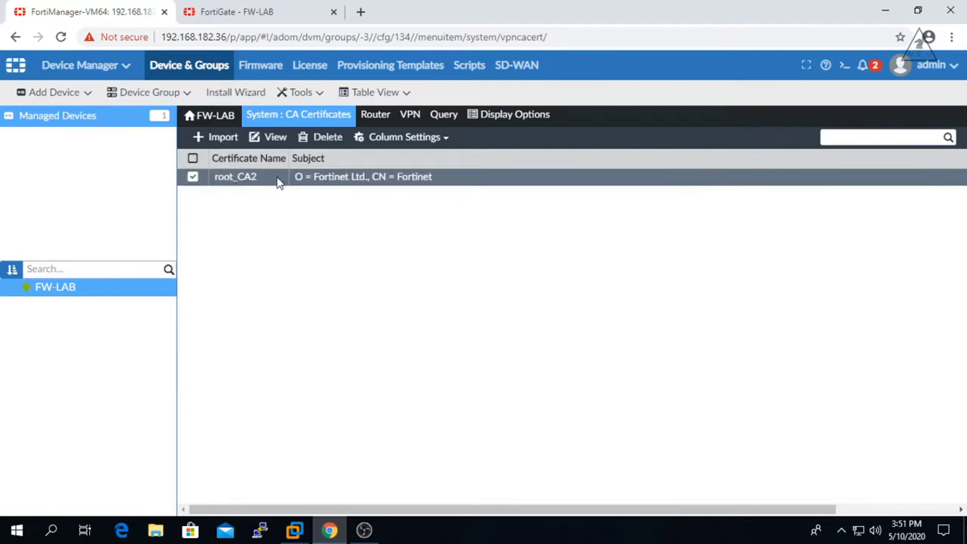
left_click(326, 137)
left_click(537, 336)
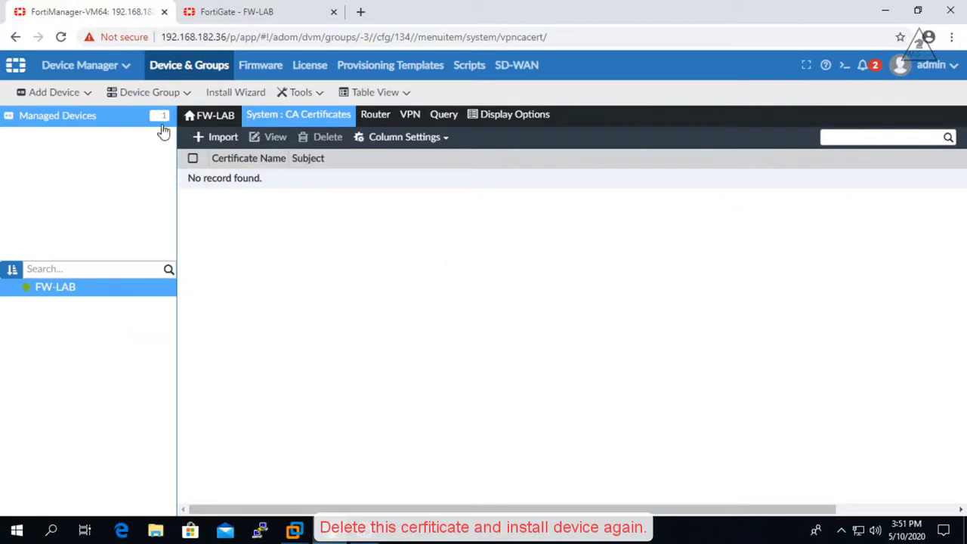
left_click(83, 118)
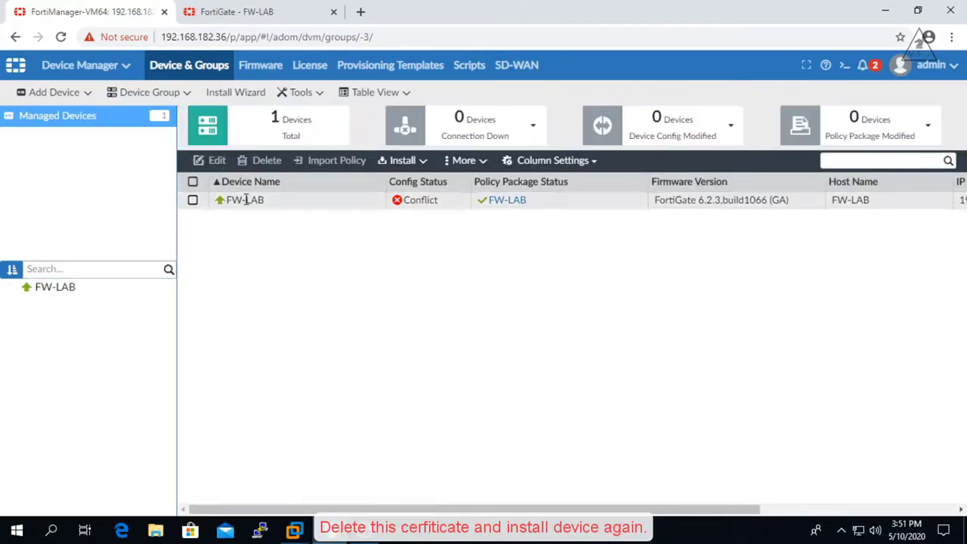
Run Quick Install (Device DB) on FW-LAB and close the results once it succeeds.
right_click(242, 200)
left_click(279, 214)
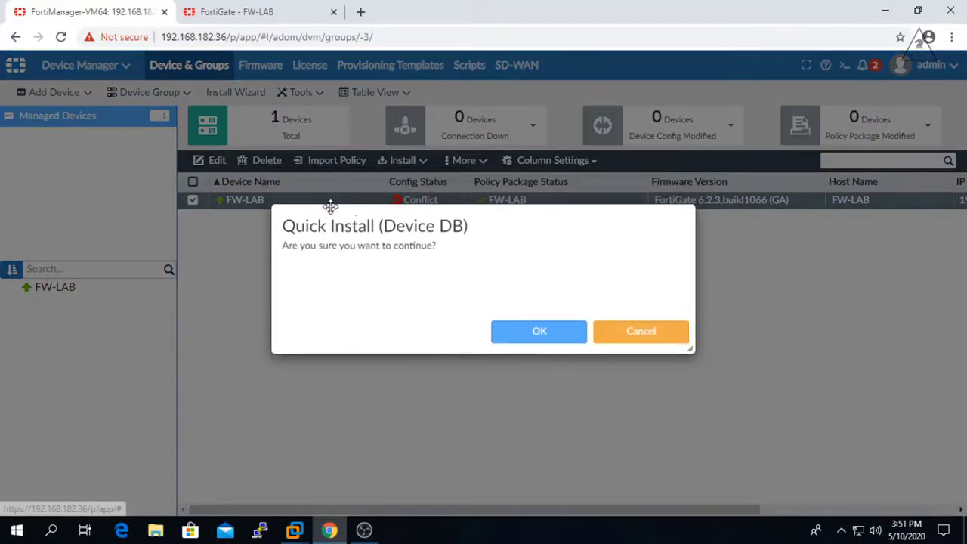
left_click(544, 335)
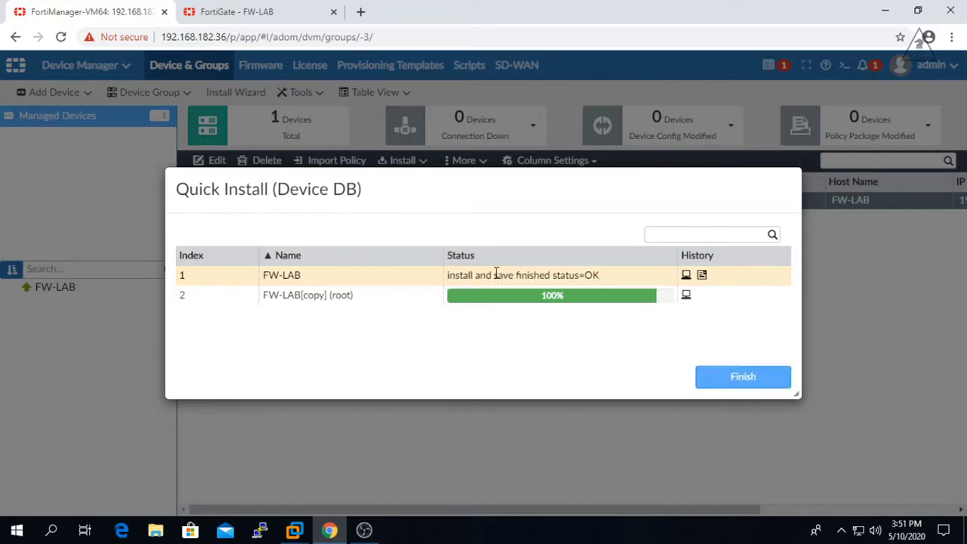
left_click(723, 387)
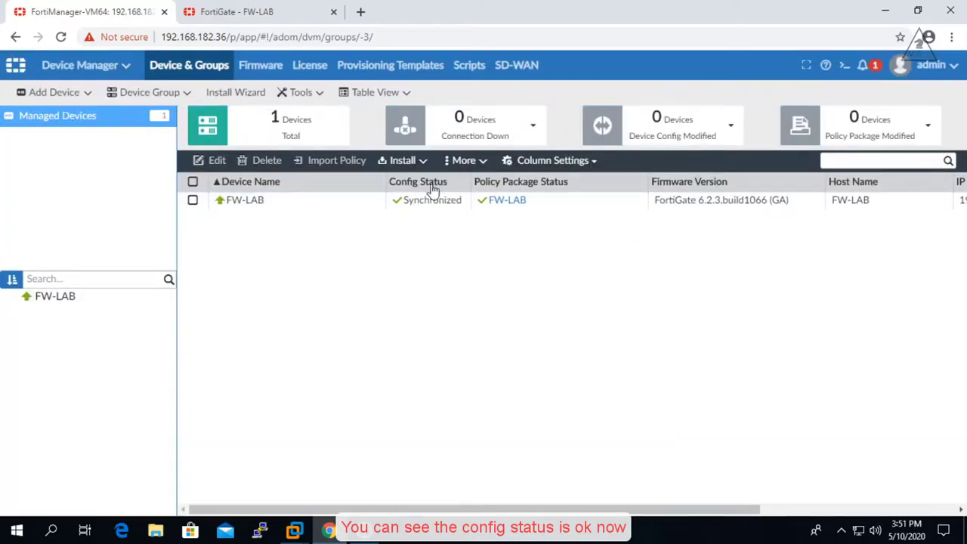
From Policy Packages, tick CA Certificates under Advanced in Tools > Display Options and apply.
left_click(255, 10)
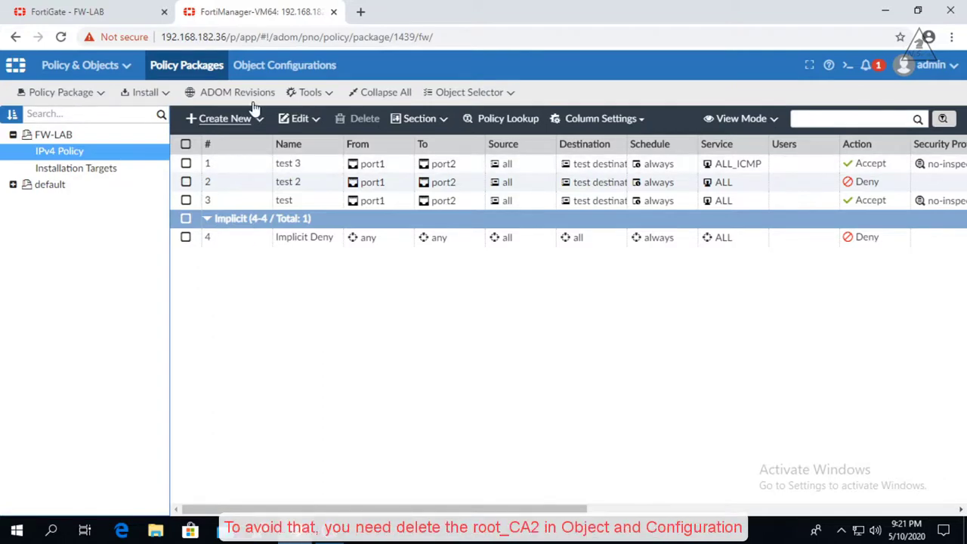
left_click(330, 98)
left_click(324, 117)
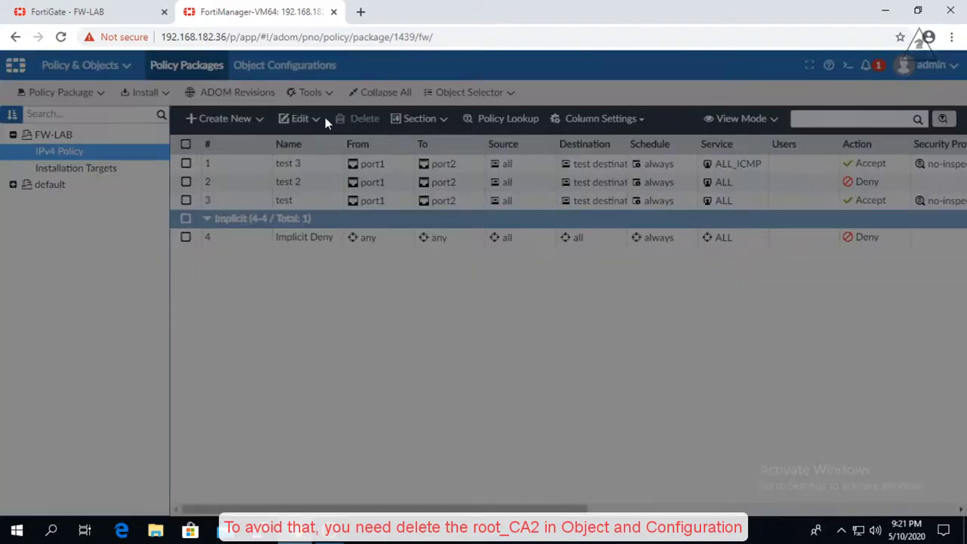
scroll(520, 287, "down", 4)
scroll(521, 292, "down", 3)
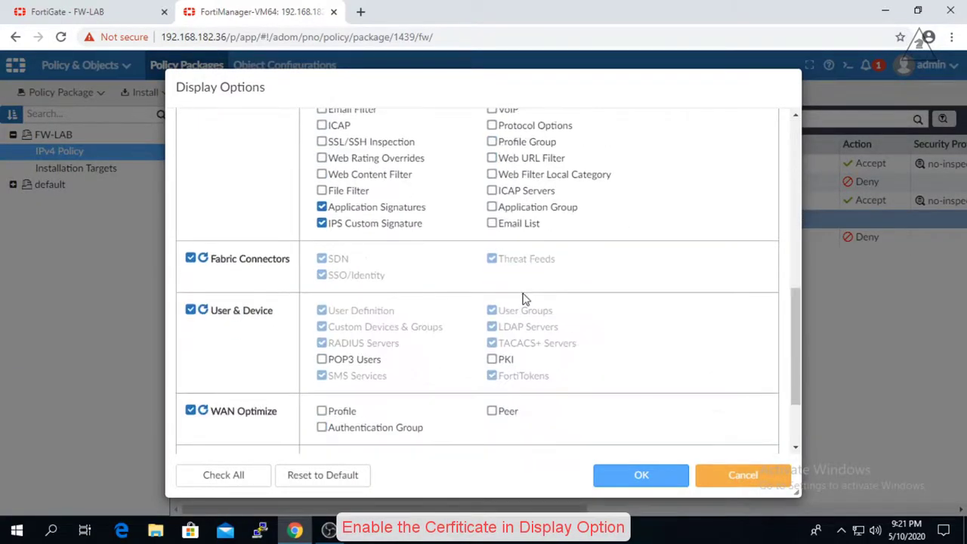
scroll(527, 300, "down", 2)
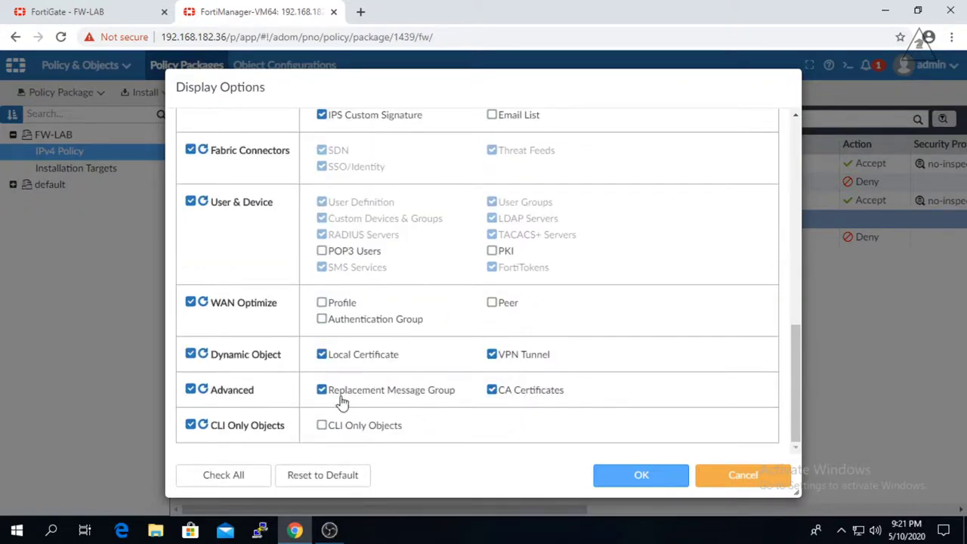
scroll(452, 404, "up", 6)
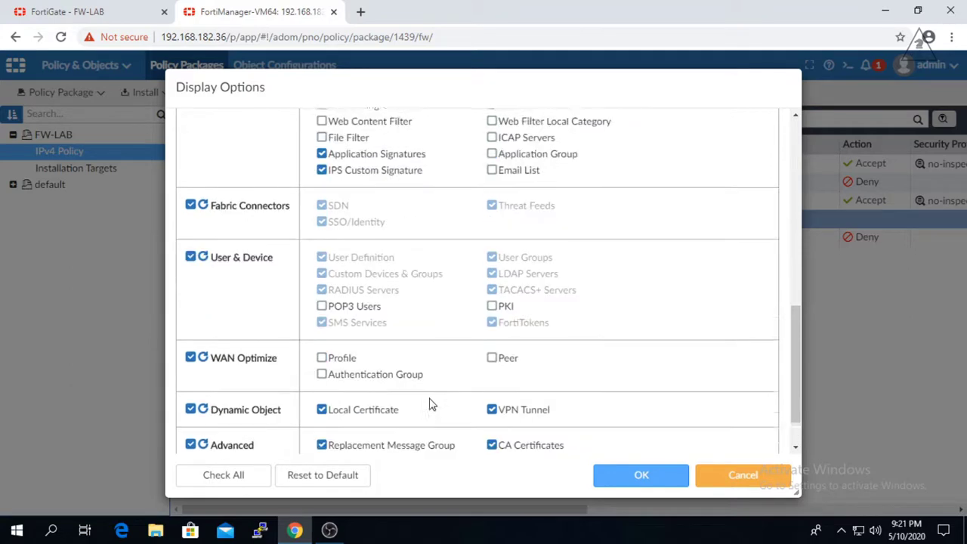
scroll(431, 404, "down", 6)
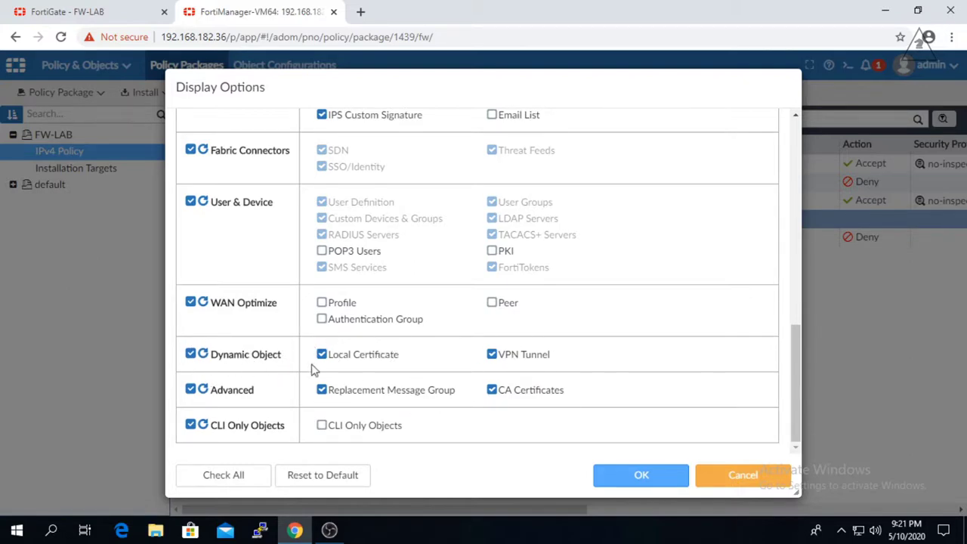
left_click(641, 475)
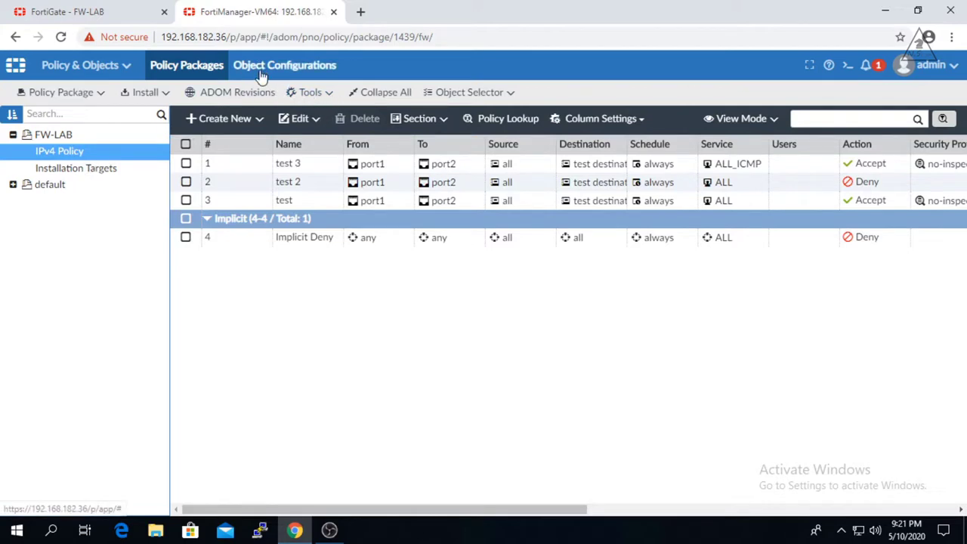
In Object Configurations, view the empty CA Certificates list under Advanced.
left_click(282, 63)
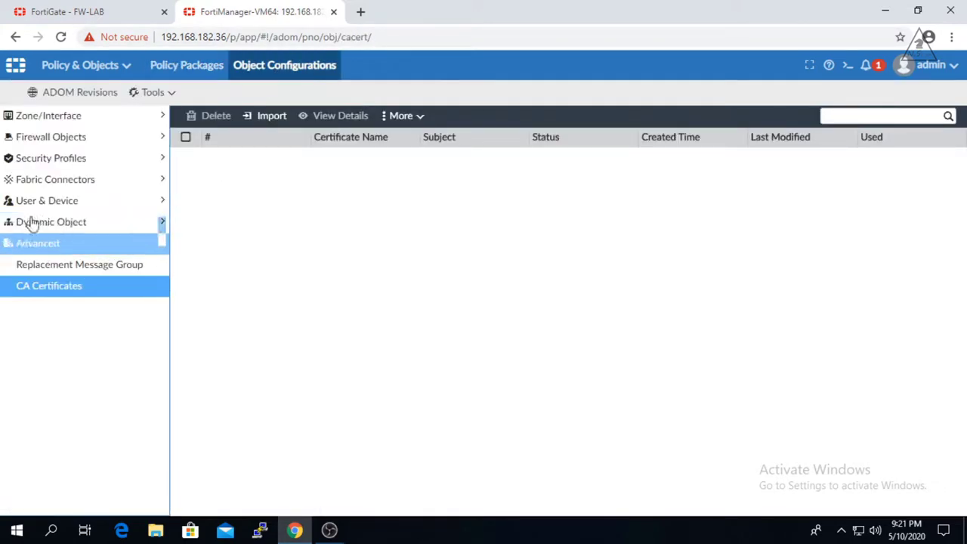
left_click(65, 287)
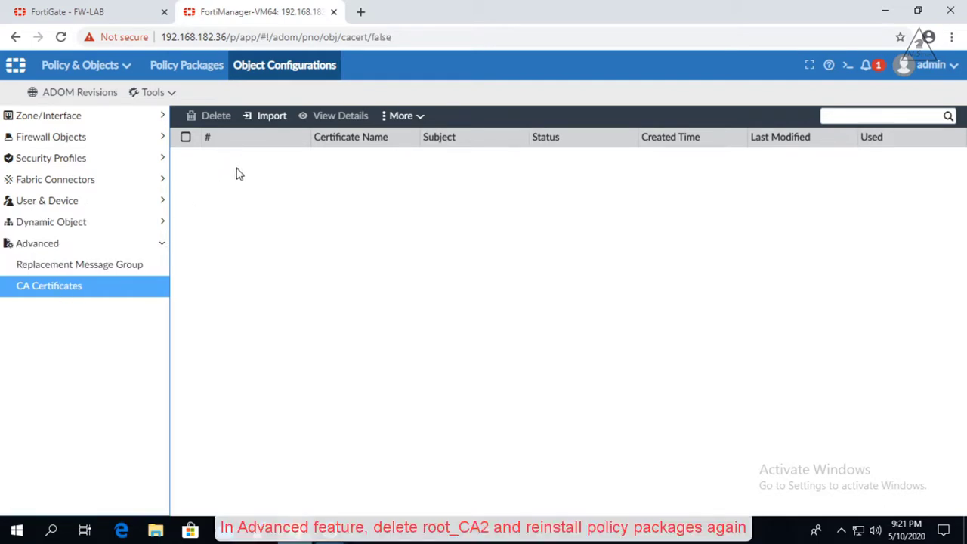